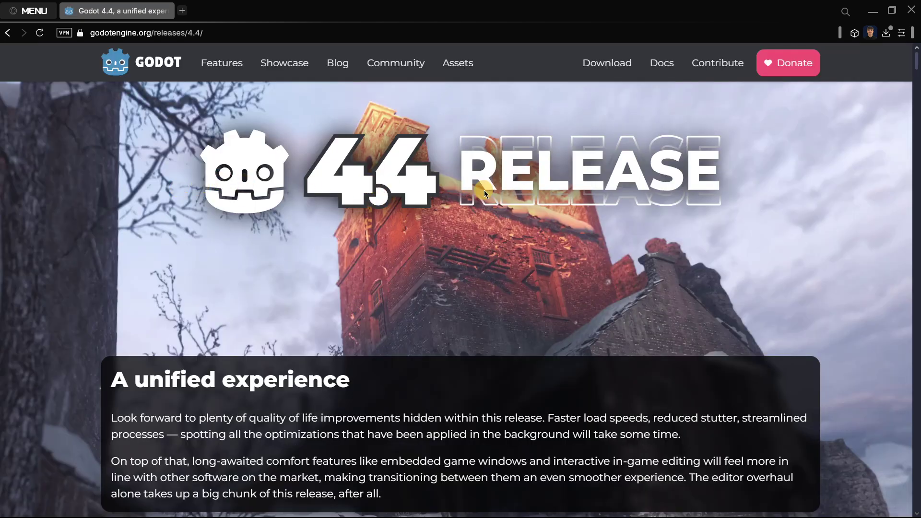
- Look through the Godot 4.4 release page down to the Android editor export support section
scroll(485, 194, "down", 20)
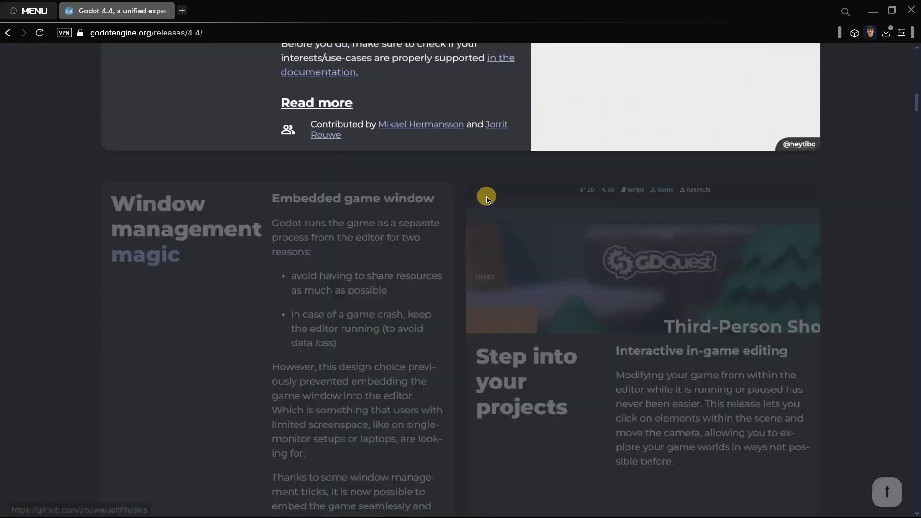
scroll(487, 197, "down", 20)
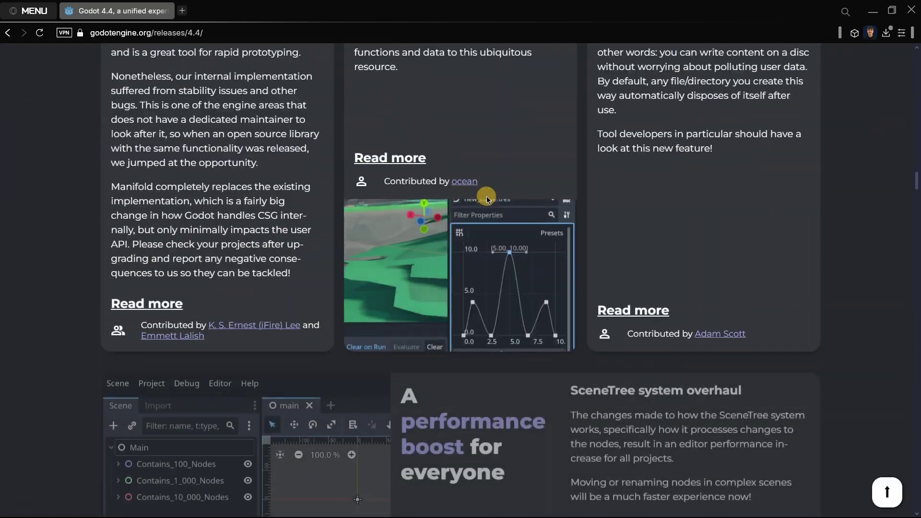
scroll(486, 197, "down", 20)
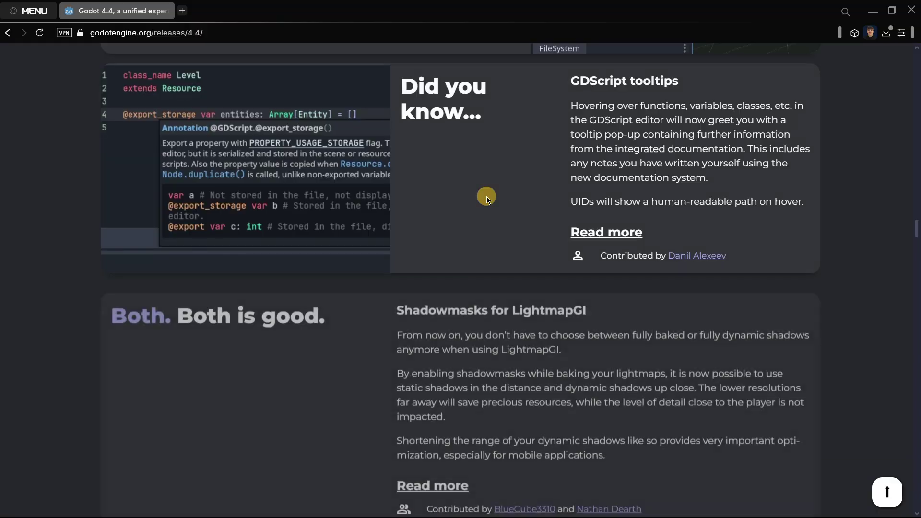
scroll(486, 197, "down", 20)
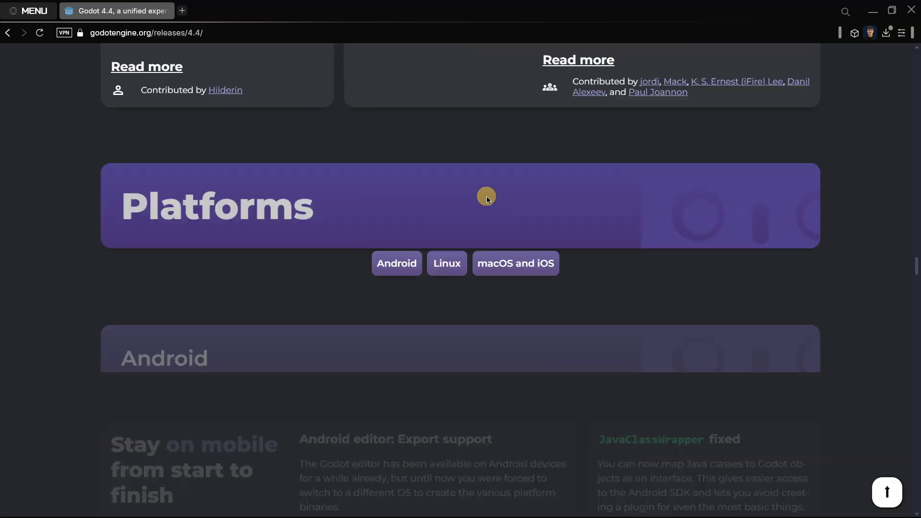
scroll(486, 196, "down", 3)
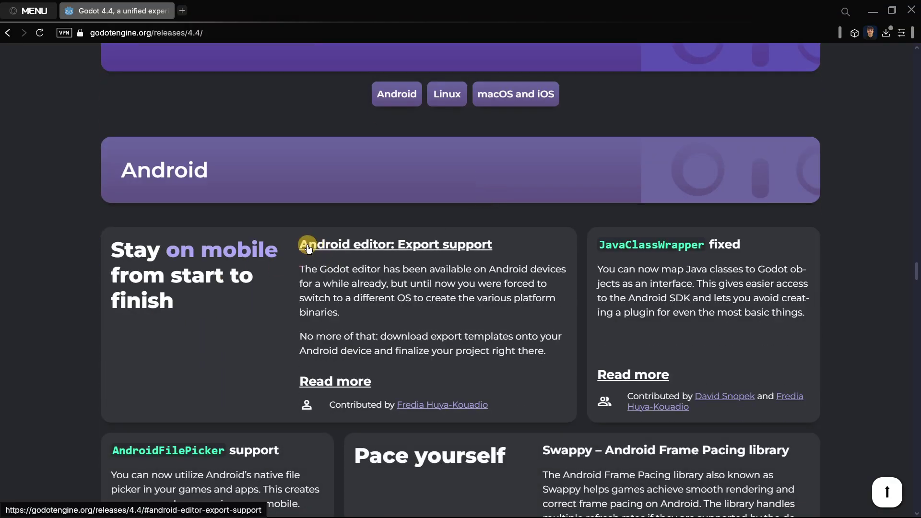
left_click_drag(298, 245, 497, 244)
left_click(484, 281)
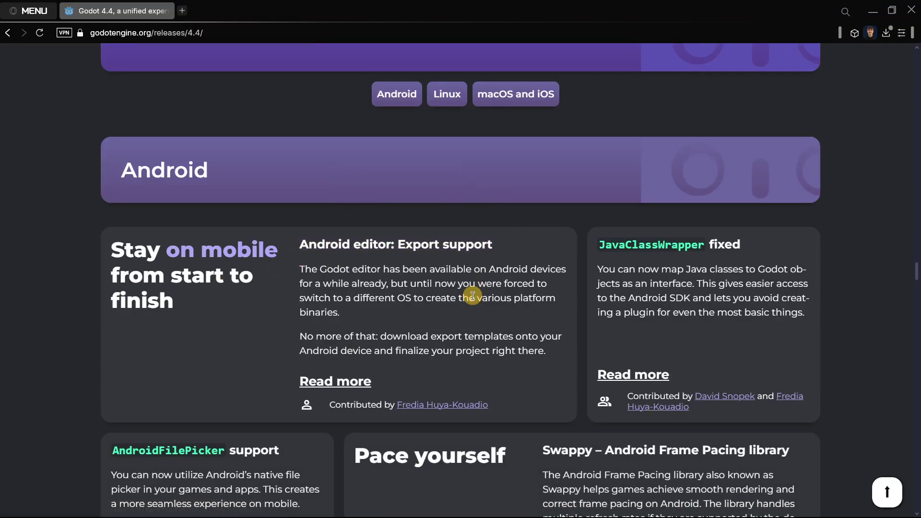
- Open the pull request for Android editor export support and highlight its list of supported export platforms
left_click(421, 245)
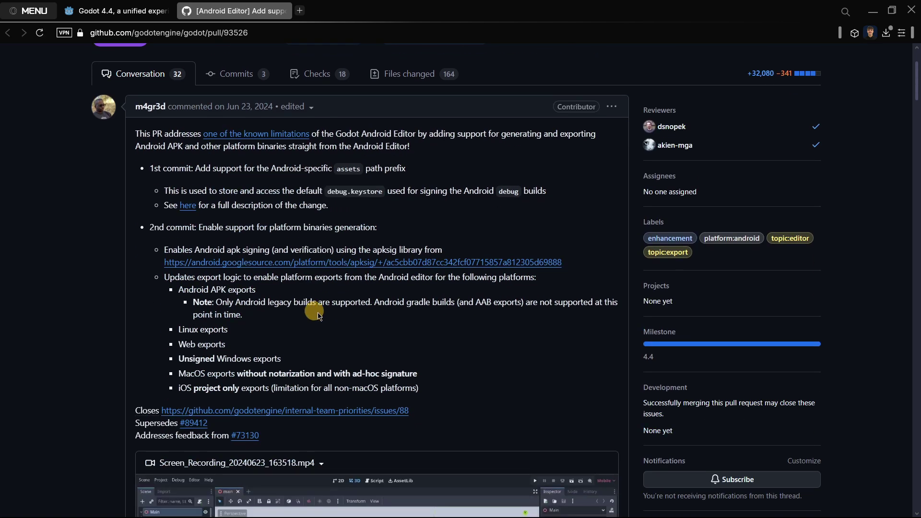
left_click_drag(423, 388, 165, 269)
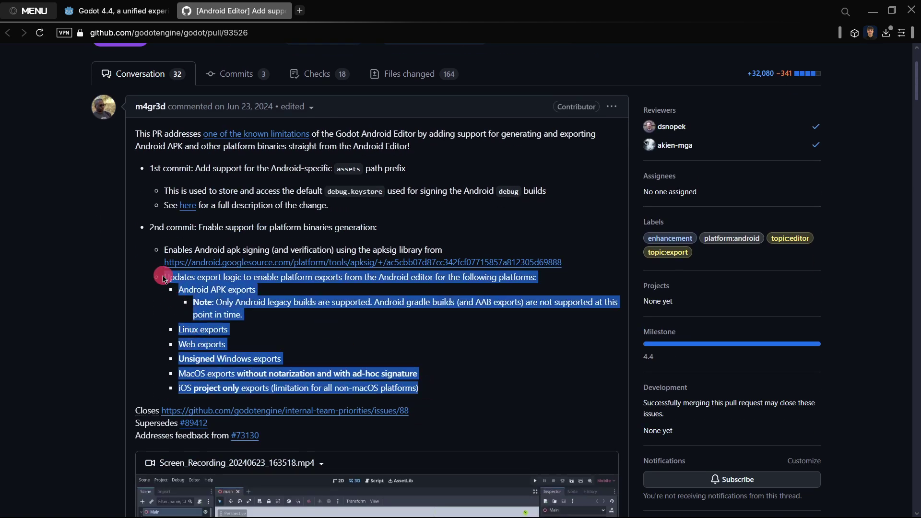
left_click(245, 320)
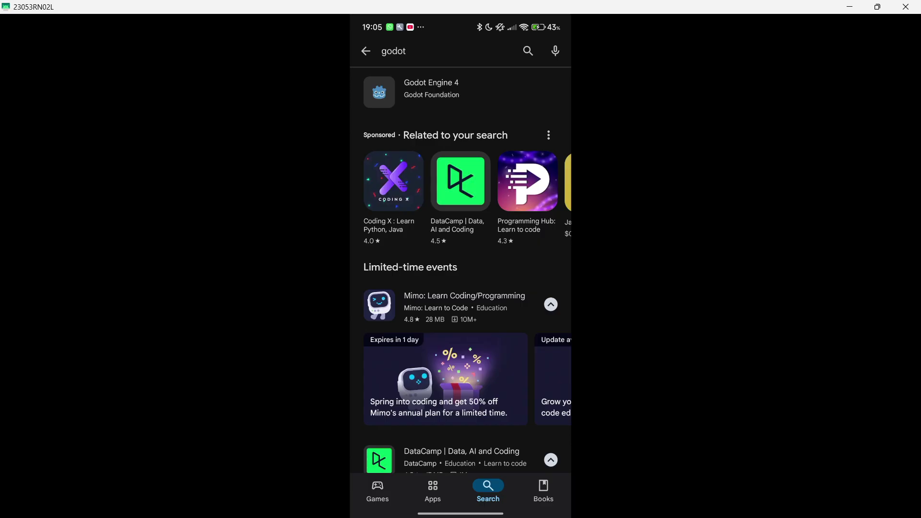
- On the phone's Play Store, open the Godot Engine 4 listing and check which version its release notes mention
left_click(427, 91)
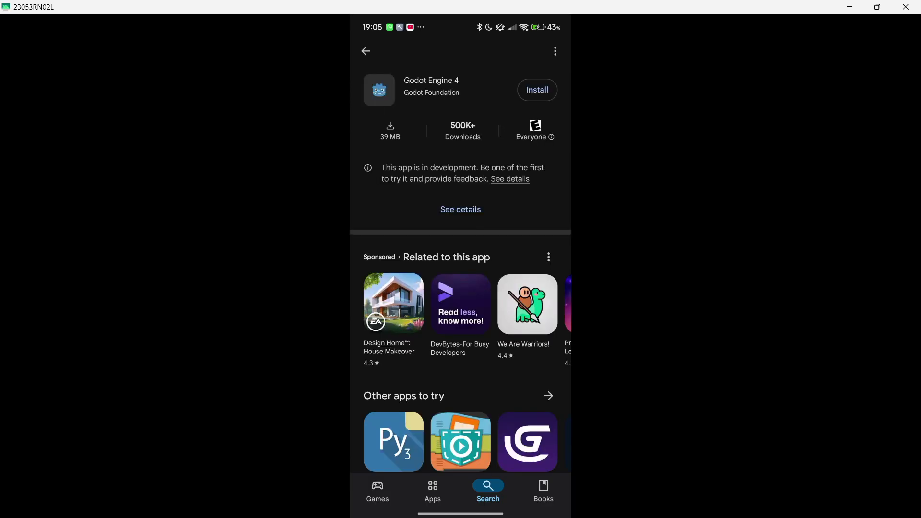
left_click_drag(455, 191, 451, 278)
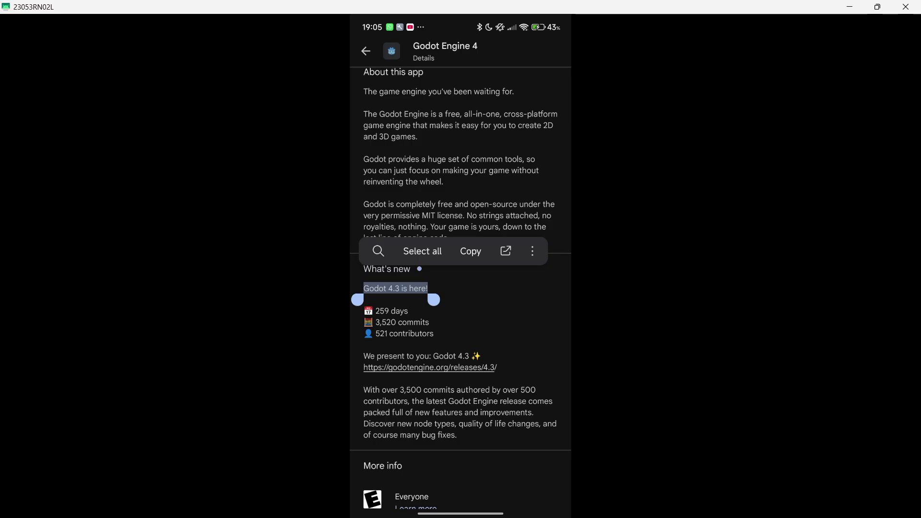
key("Escape")
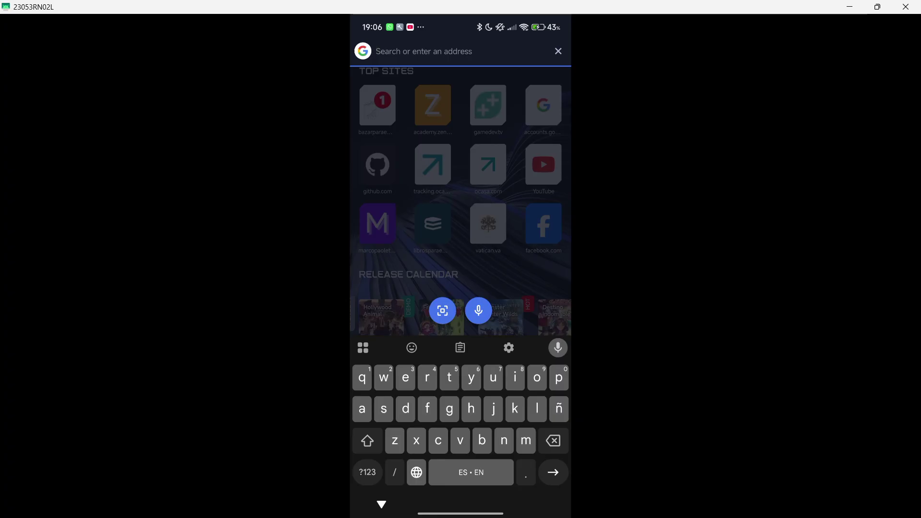
- Search the web for "godot engine" in the phone's browser and open the official Godot download page
type("godot engine")
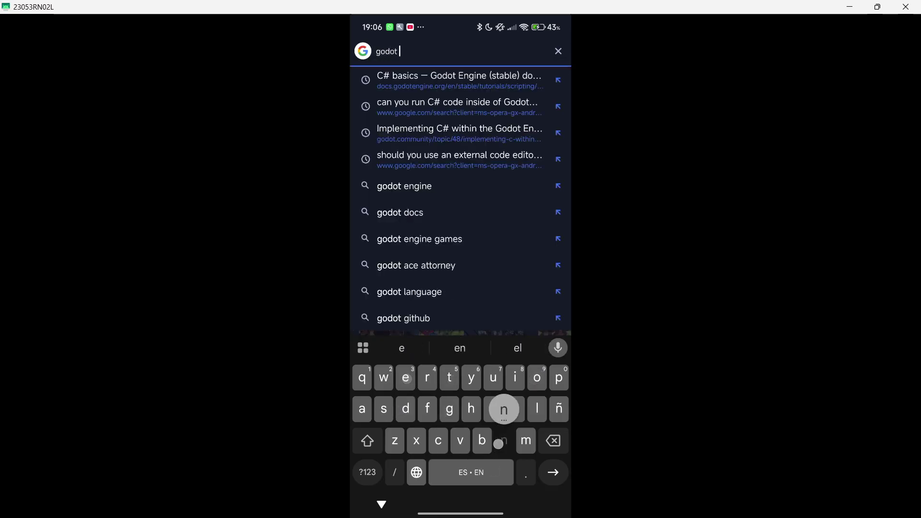
key("Return")
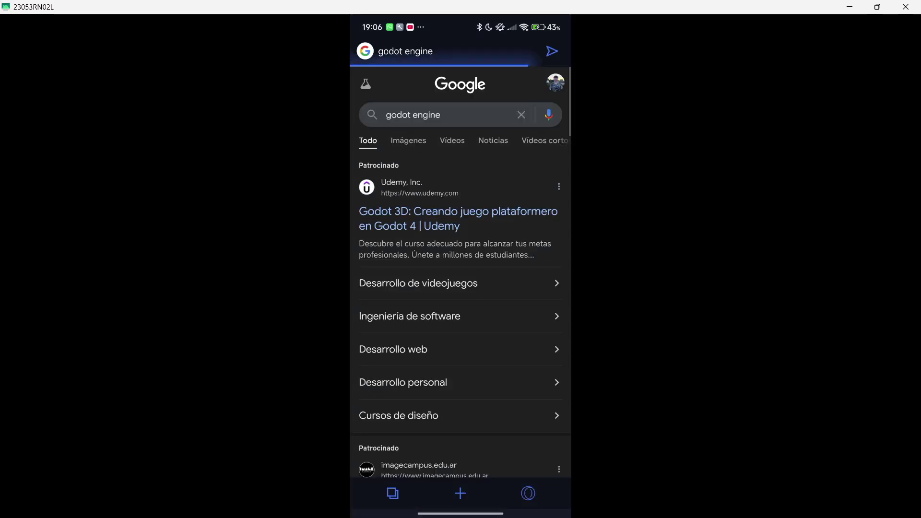
left_click_drag(369, 302, 372, 182)
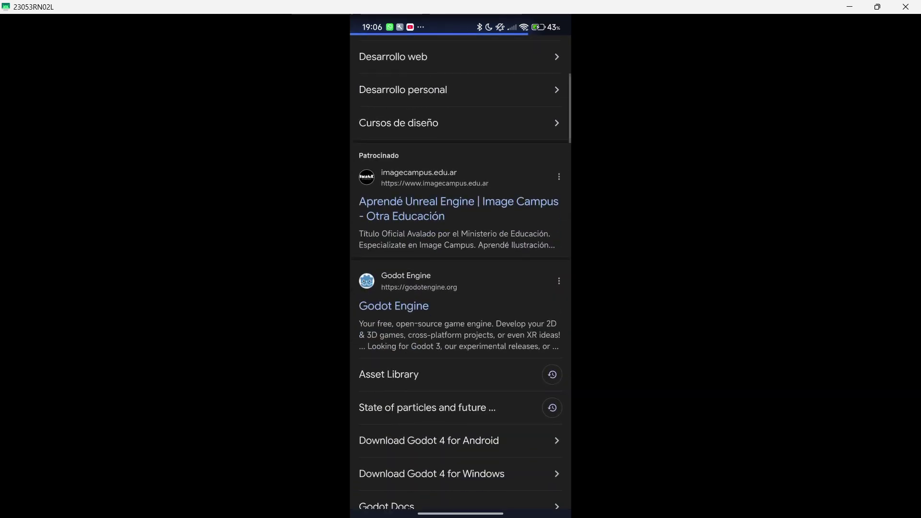
left_click(404, 310)
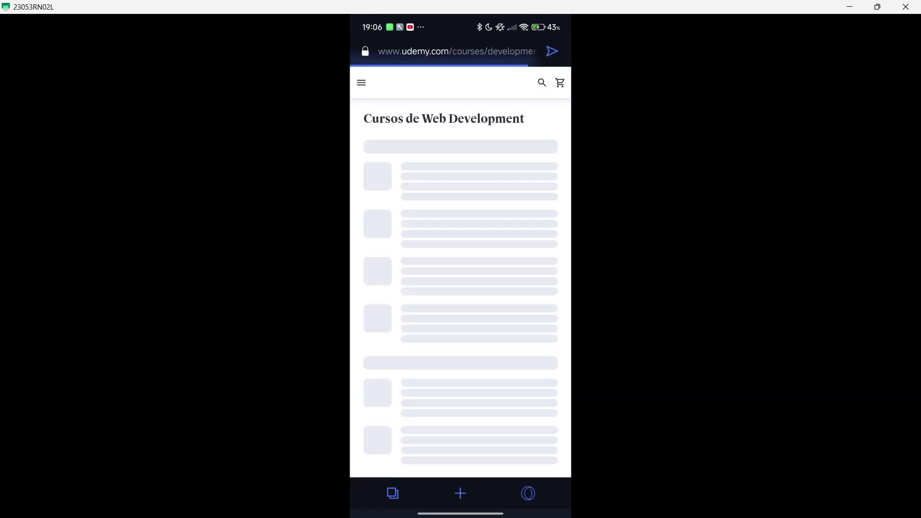
left_click(456, 330)
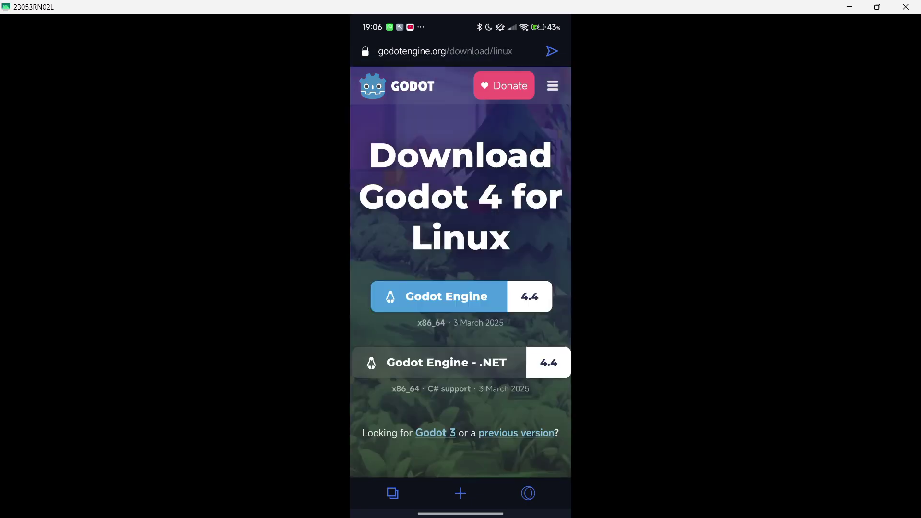
- Open the Android download page from the list of supported platforms on the Godot download page
left_click_drag(366, 324, 356, 182)
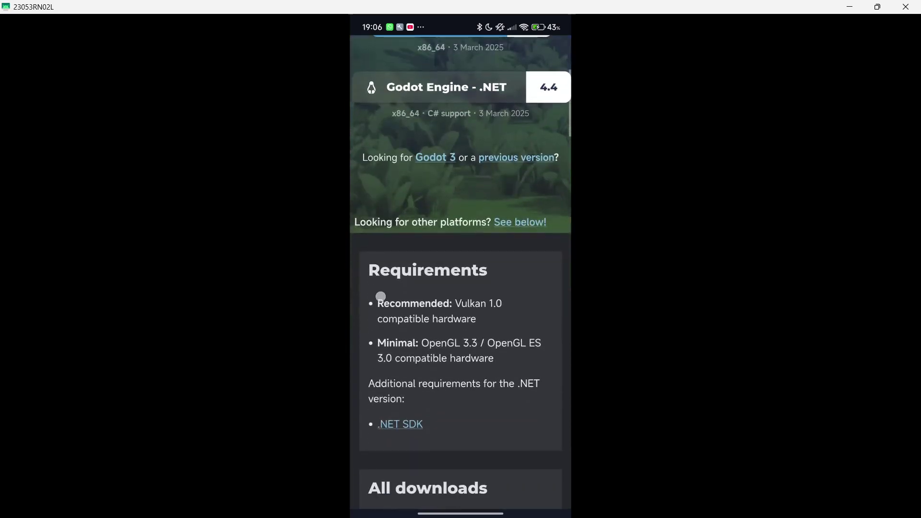
left_click_drag(381, 296, 353, 190)
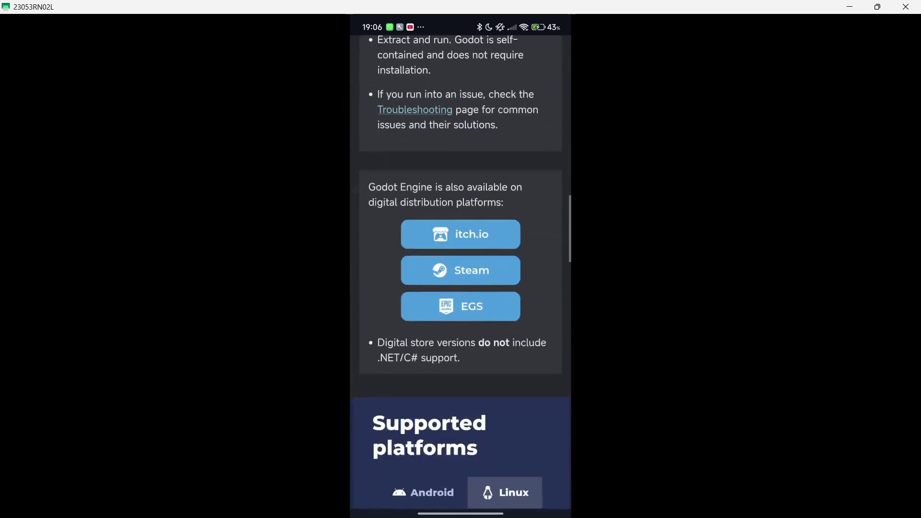
left_click_drag(365, 247, 362, 163)
left_click_drag(398, 288, 376, 202)
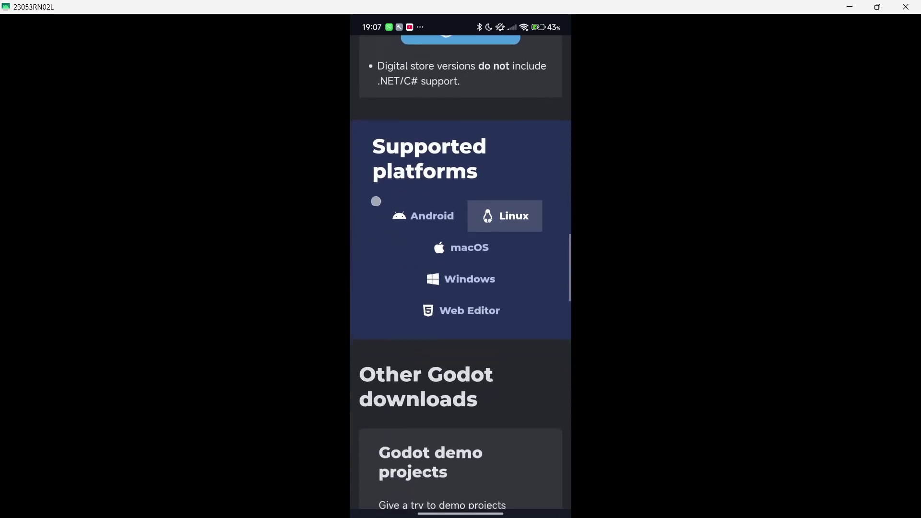
left_click(406, 216)
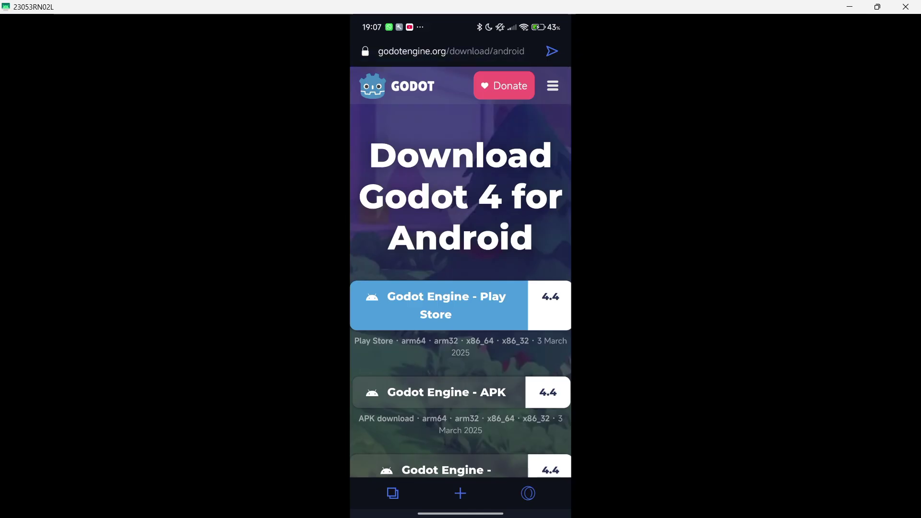
- Download the Godot Engine 4.4 APK, Godot_v4.4-stable_android_editor.apk, to the Downloads folder
mouse_move(467, 310)
left_mouse_down()
mouse_move(438, 302)
mouse_move(473, 307)
left_mouse_up()
left_click_drag(553, 307, 552, 177)
left_click_drag(480, 265, 454, 259)
left_click(454, 258)
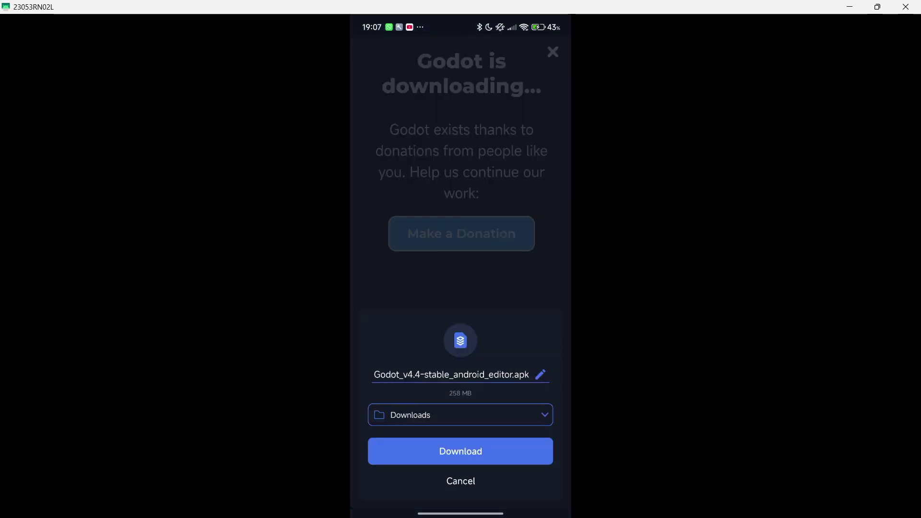
left_click(512, 452)
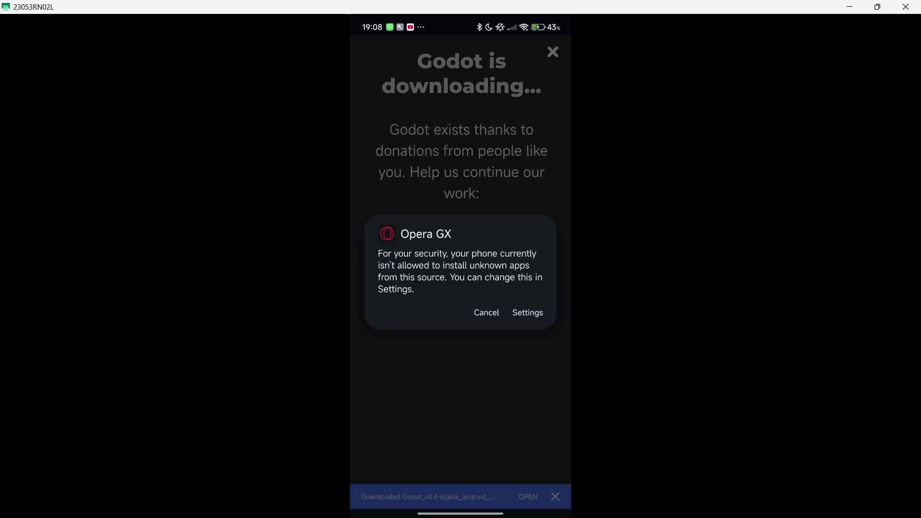
- Allow Opera GX to install unknown apps, acknowledging the risks, and install Godot Engine 4
left_click(528, 312)
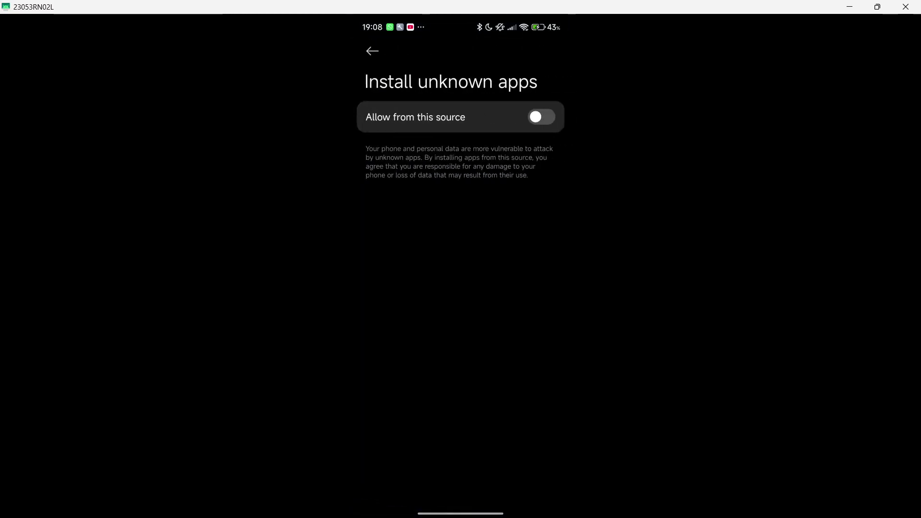
left_click(542, 117)
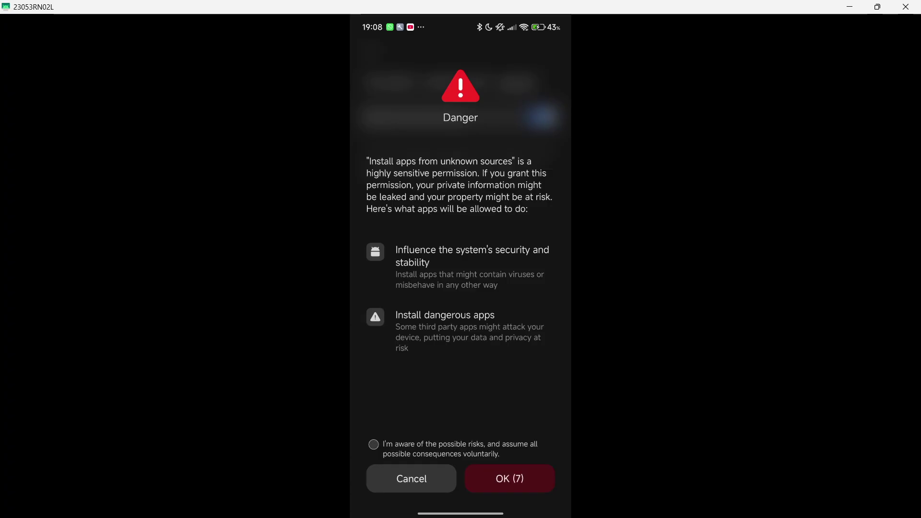
left_click(372, 444)
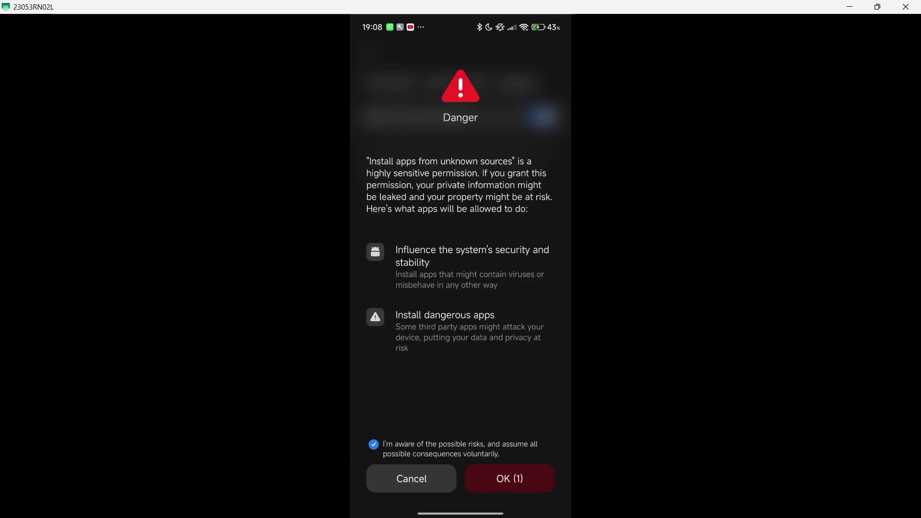
left_click(526, 480)
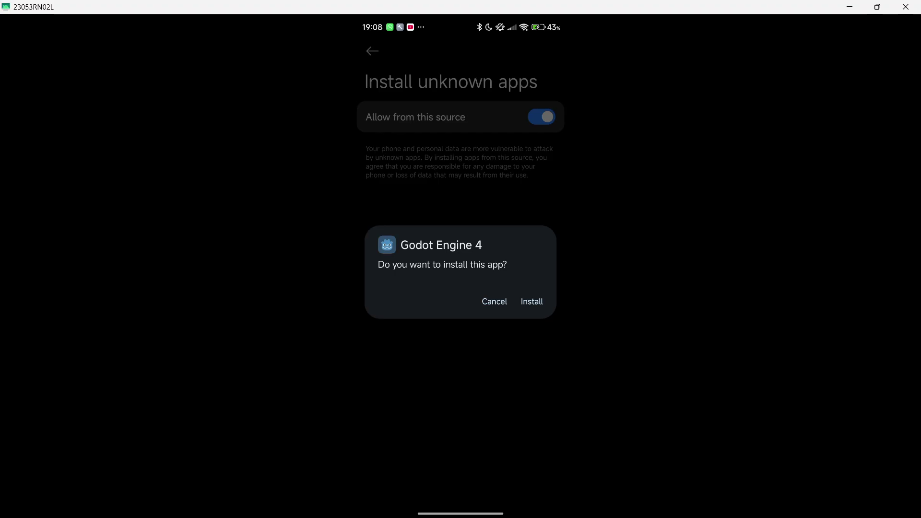
left_click(524, 301)
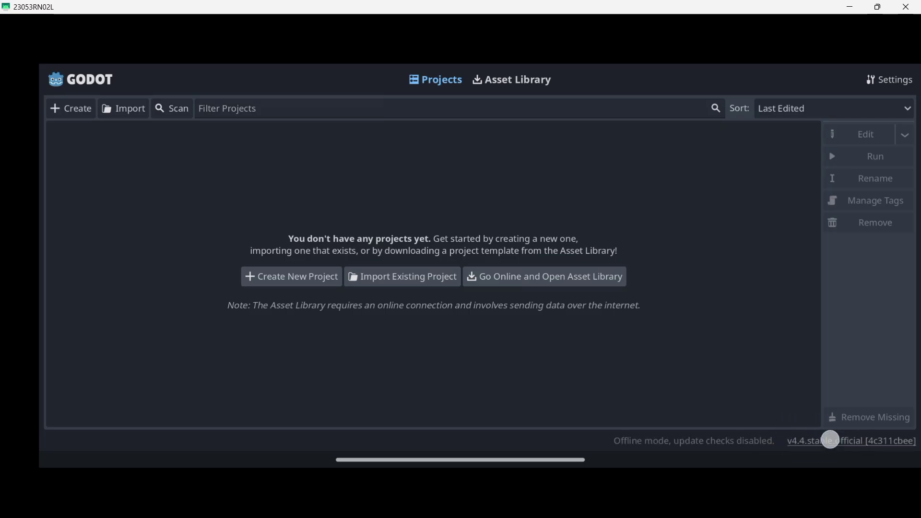
- Open the Asset Library in the Godot project manager and switch it to online mode
mouse_move(808, 443)
left_mouse_down()
mouse_move(804, 418)
mouse_move(793, 419)
mouse_move(812, 453)
mouse_move(793, 448)
mouse_move(829, 450)
mouse_move(841, 415)
mouse_move(816, 434)
left_mouse_up()
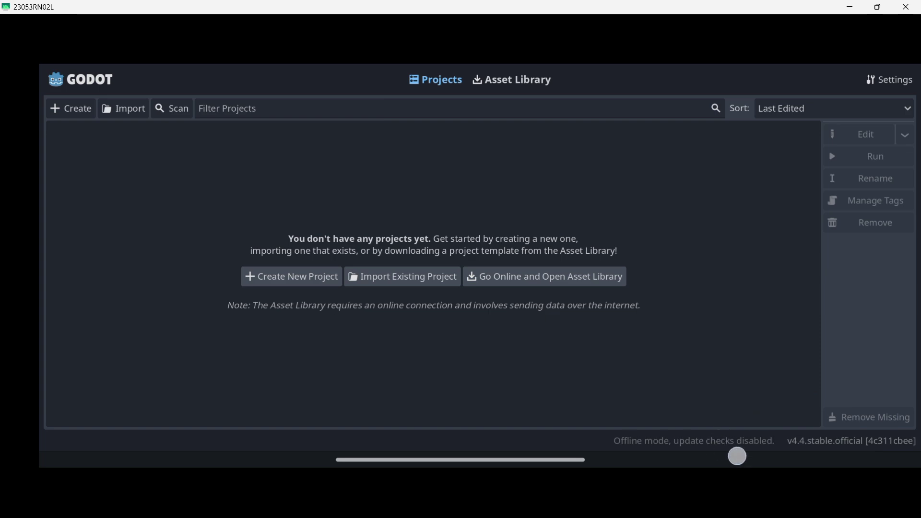
left_click_drag(806, 442, 779, 386)
left_click(512, 80)
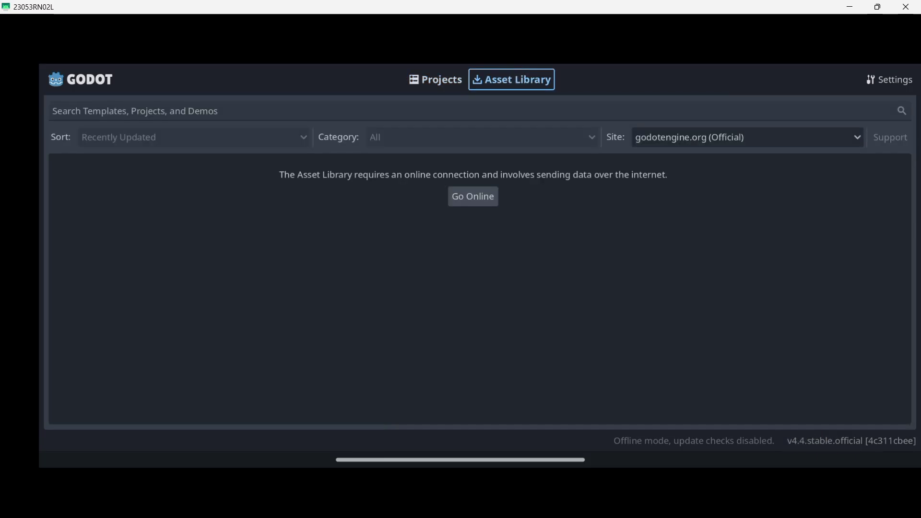
left_click_drag(803, 441, 802, 391)
left_click(524, 79)
left_click(464, 199)
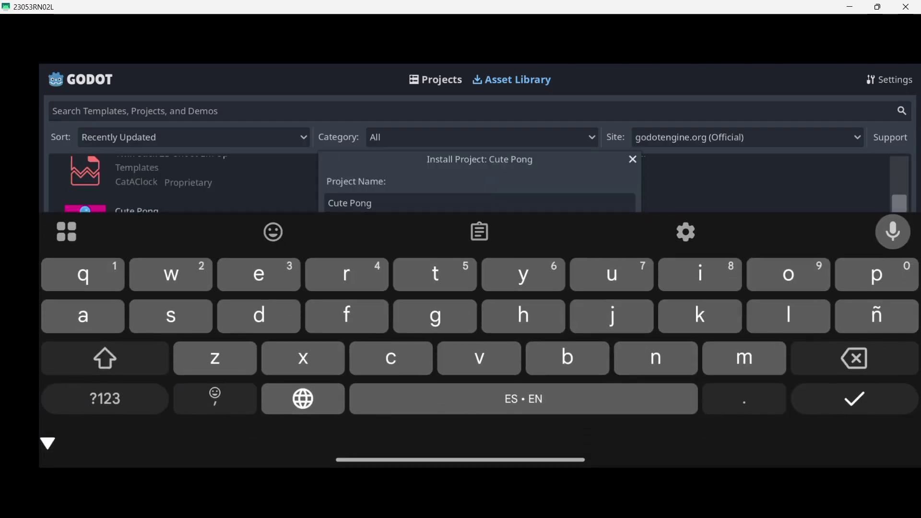
- Install the Cute Pong project into /storage/emulated/0/Documents/cute-pong and open it for editing, accepting the conversion to Godot 4.4
left_click(47, 443)
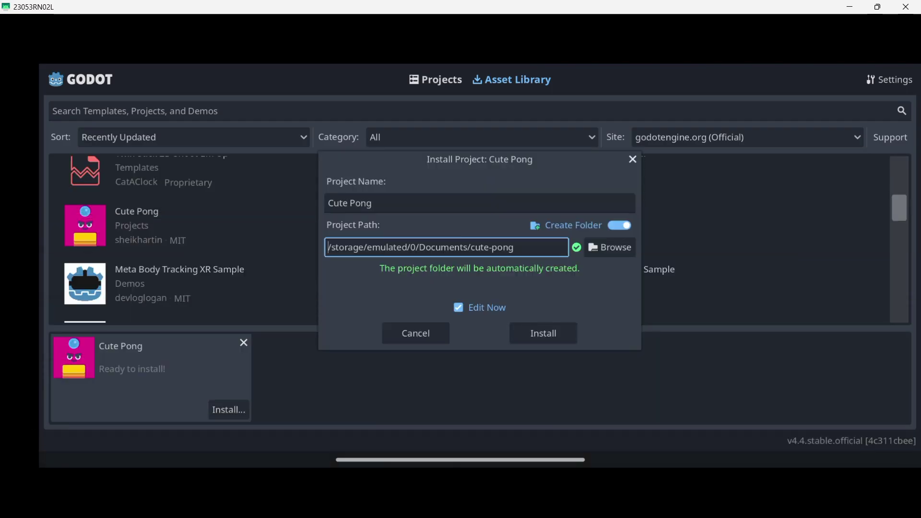
left_click(542, 333)
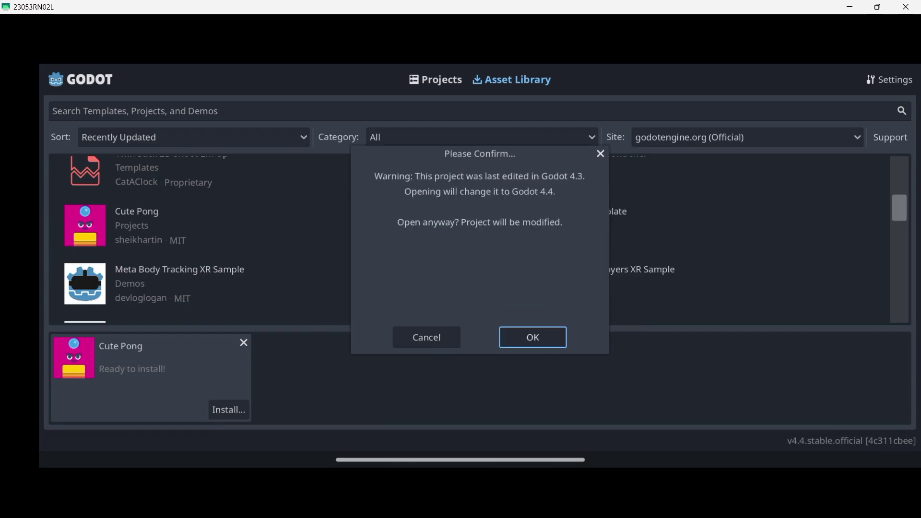
left_click(534, 334)
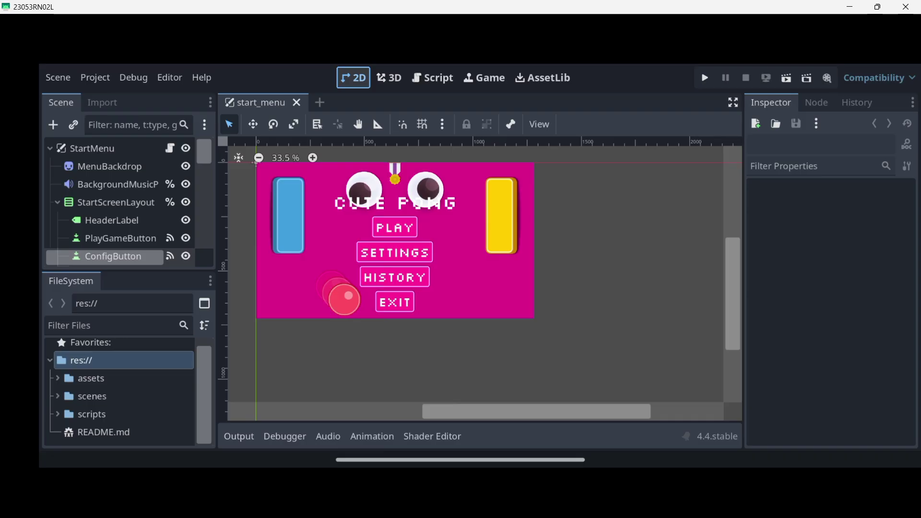
- Open the export settings for the Cute Pong project
left_click(95, 78)
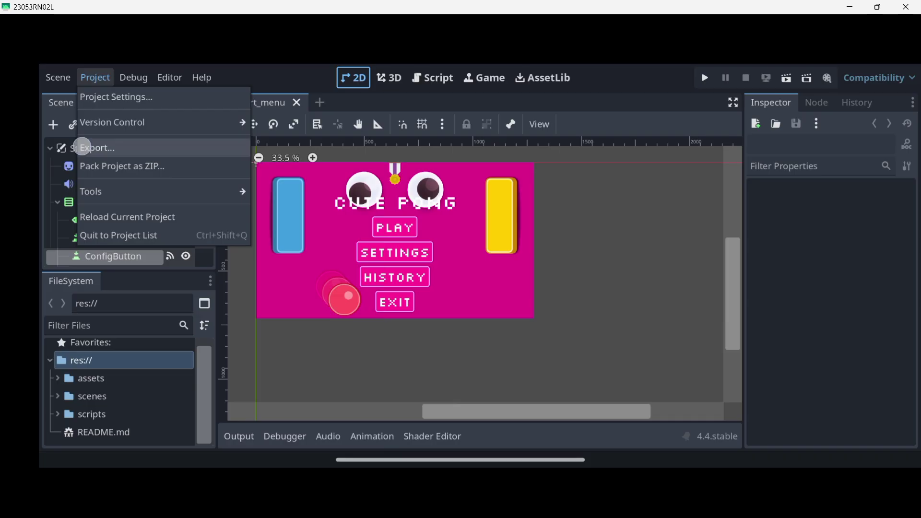
left_click(96, 148)
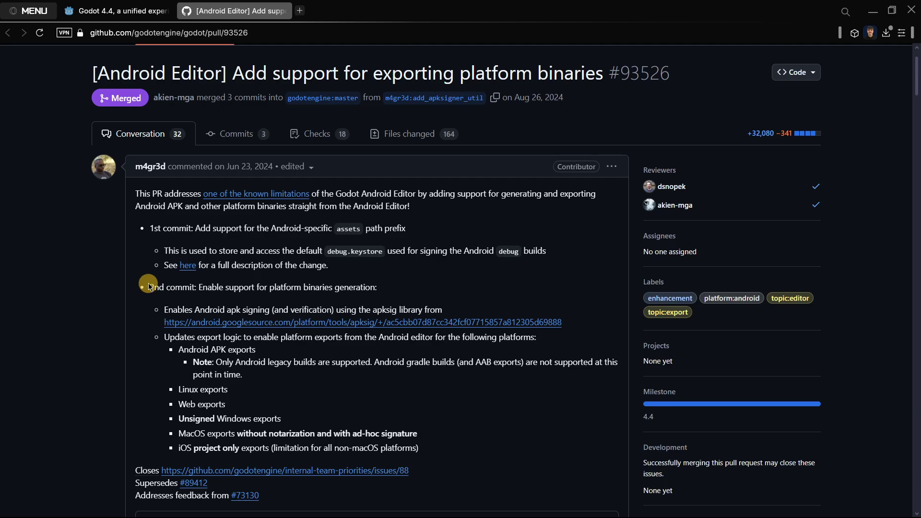
- Switch to the browser and examine which platforms and build types pull request #93526 supports for exports from the Godot Android Editor
scroll(206, 282, "down", 1)
scroll(205, 283, "down", 1)
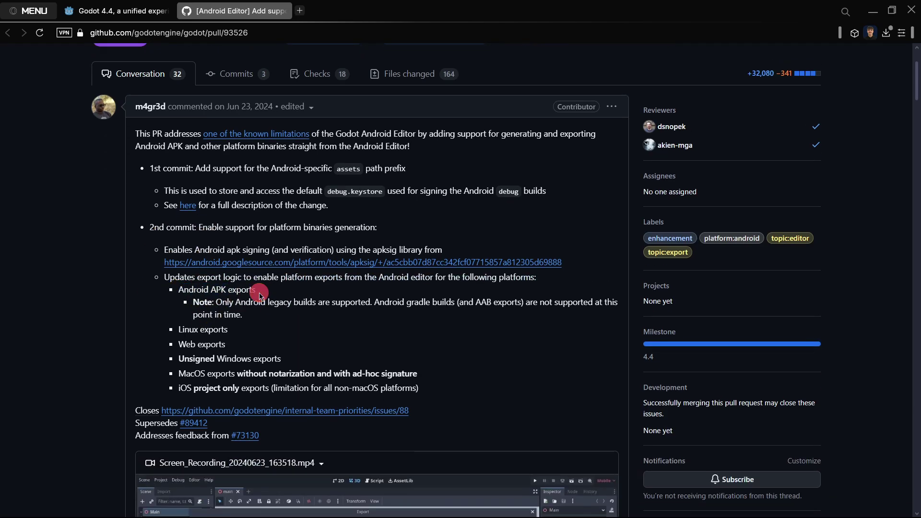
left_click_drag(476, 305, 491, 306)
left_click(493, 305)
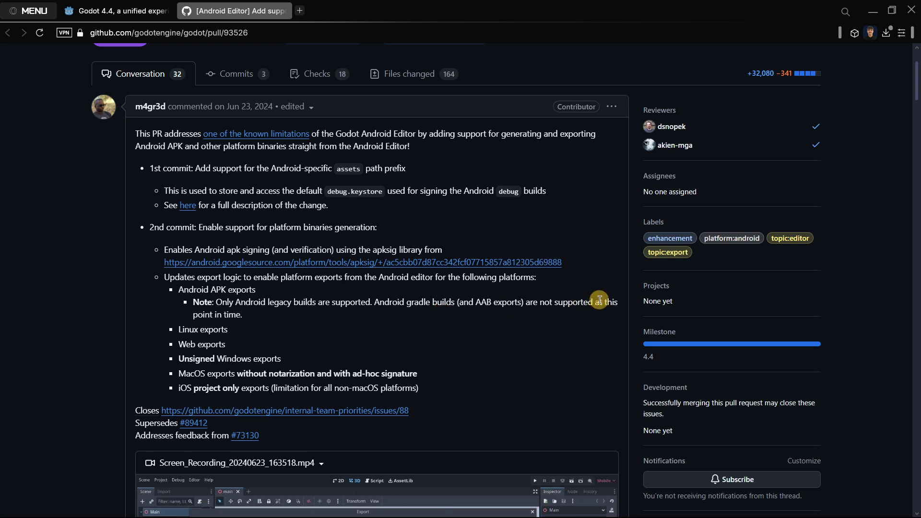
left_click_drag(606, 302, 624, 315)
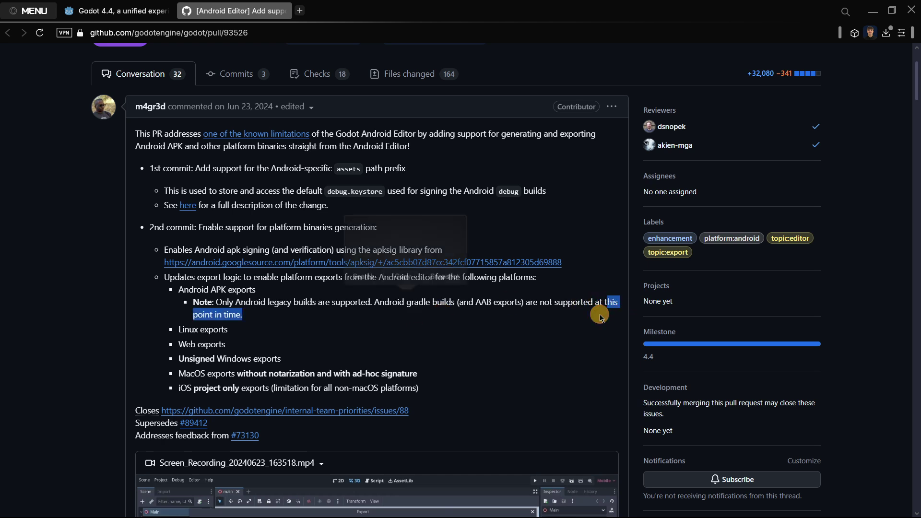
left_click(602, 311)
double_click(482, 302)
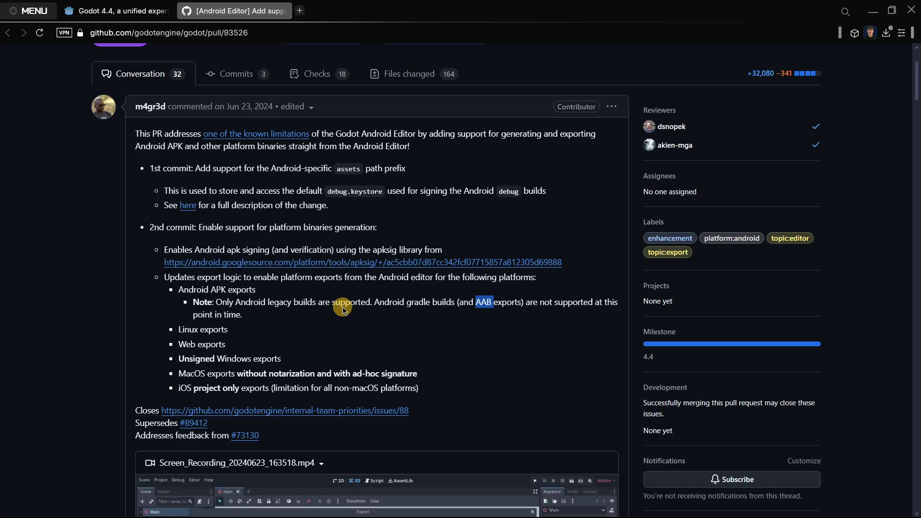
double_click(218, 289)
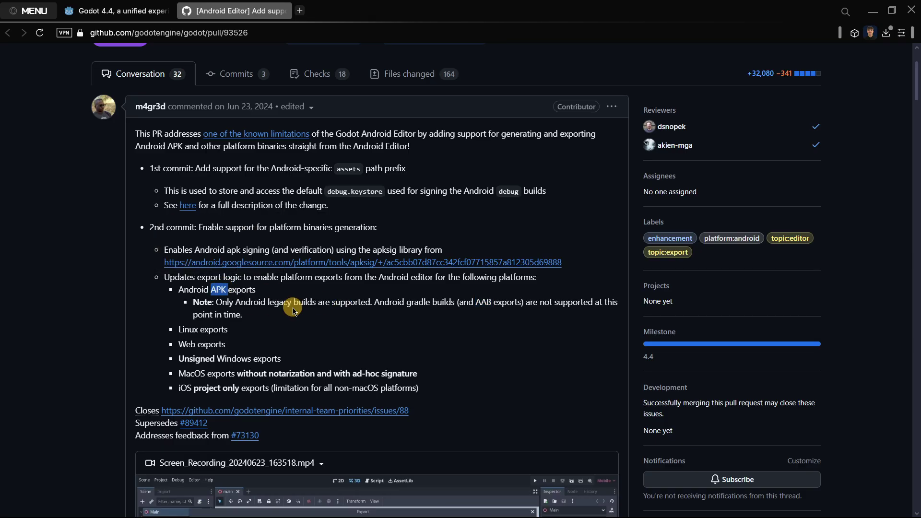
left_click_drag(177, 330, 230, 330)
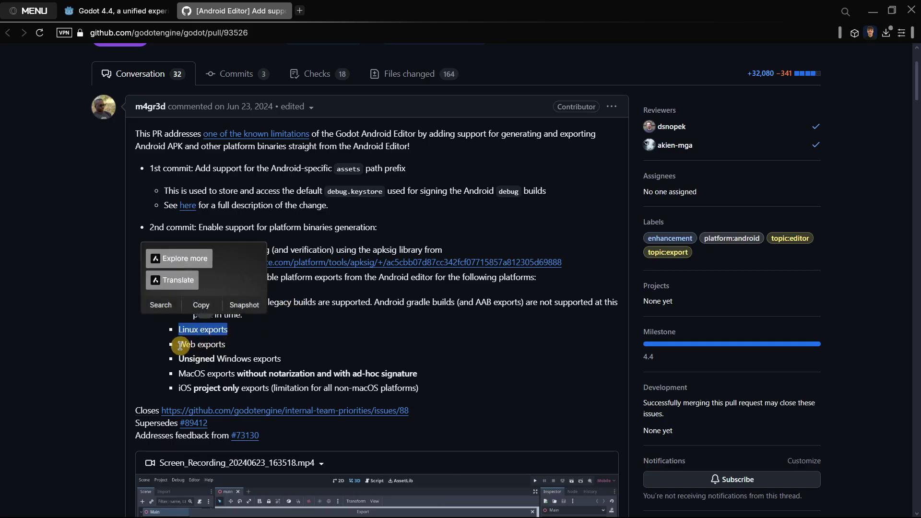
left_click_drag(179, 346, 239, 354)
left_click_drag(179, 371, 426, 384)
left_click(175, 360)
left_click(426, 381)
scroll(506, 345, "down", 1)
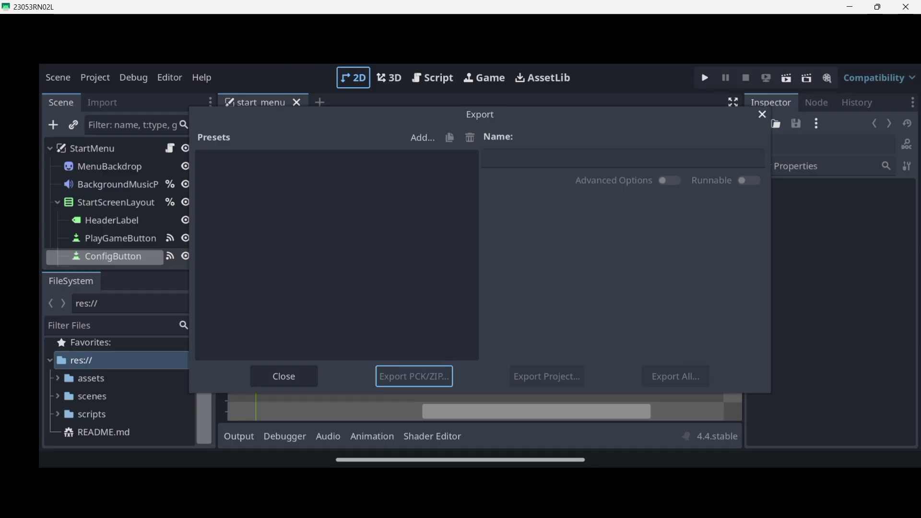
- Back in Godot, add an Android export preset, and download and install the 4.4.stable export templates from the best available mirror
left_click(422, 136)
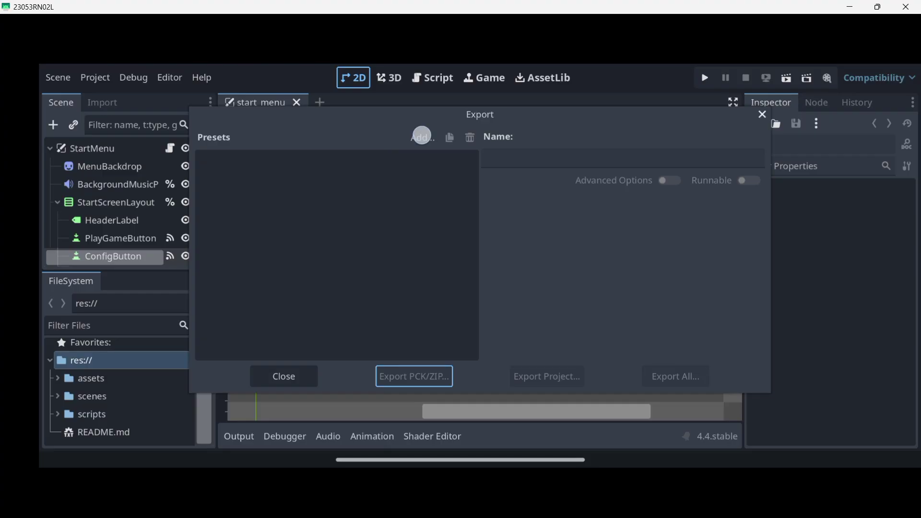
left_click(425, 162)
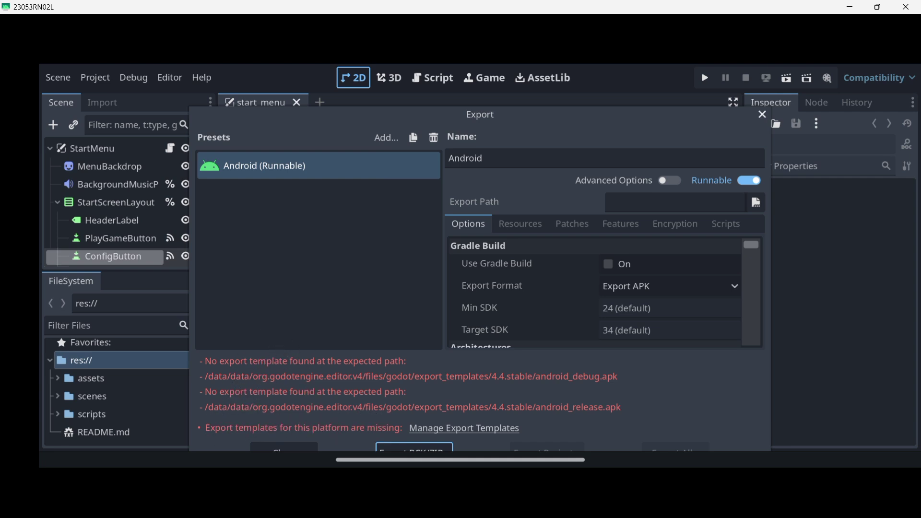
left_click(463, 427)
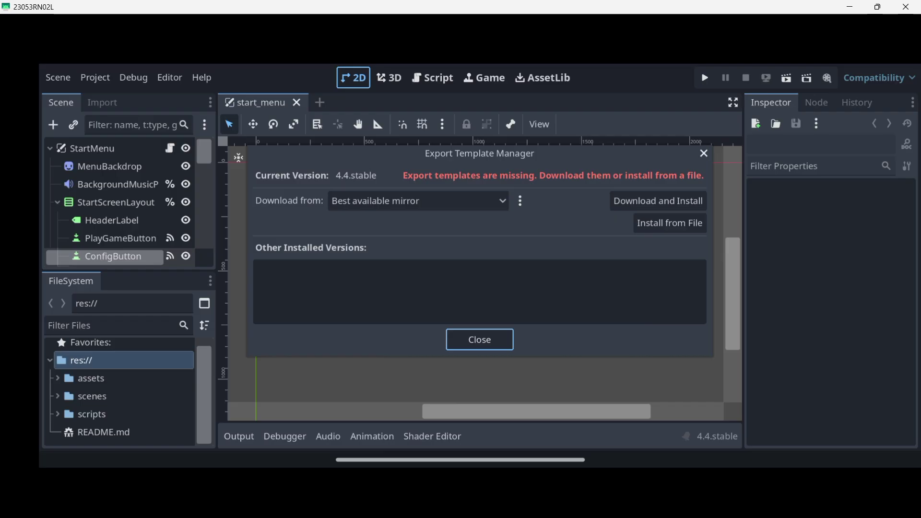
left_click(658, 201)
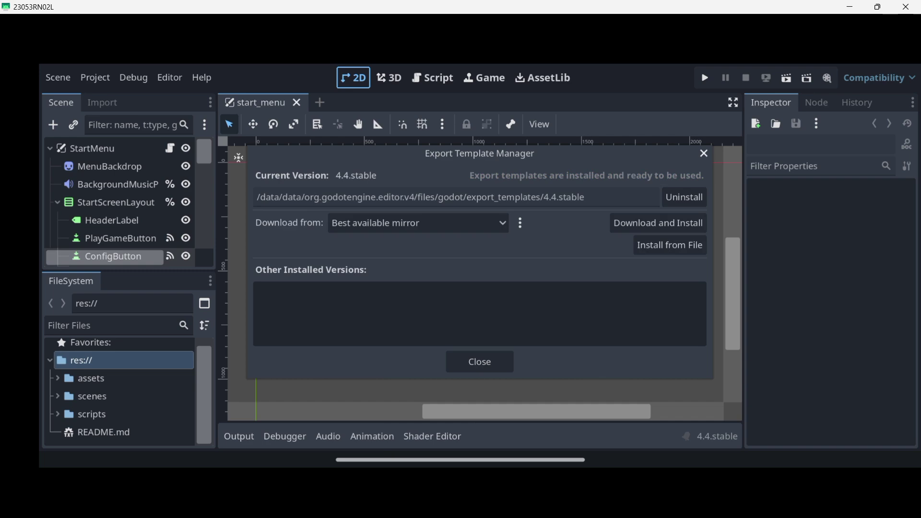
left_click(463, 363)
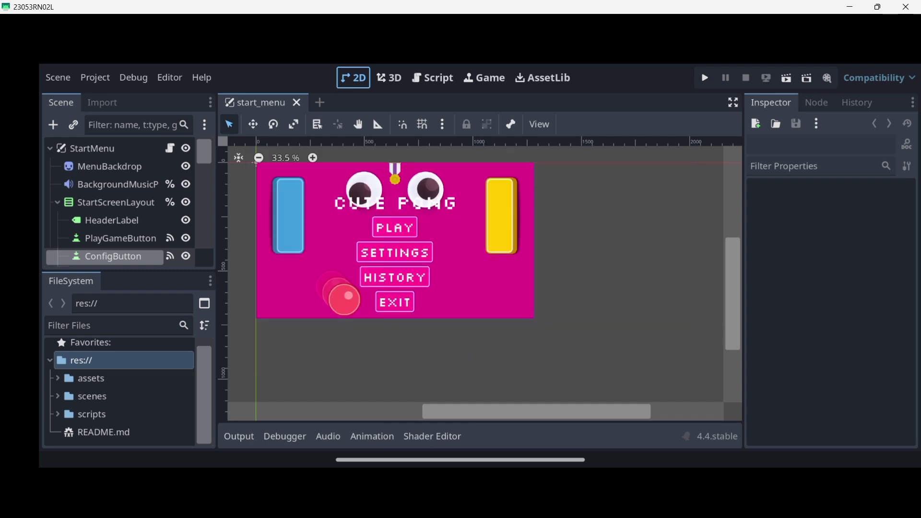
- Reopen the export settings and move the window so that it fits fully within the editor
left_click(91, 80)
left_click(98, 147)
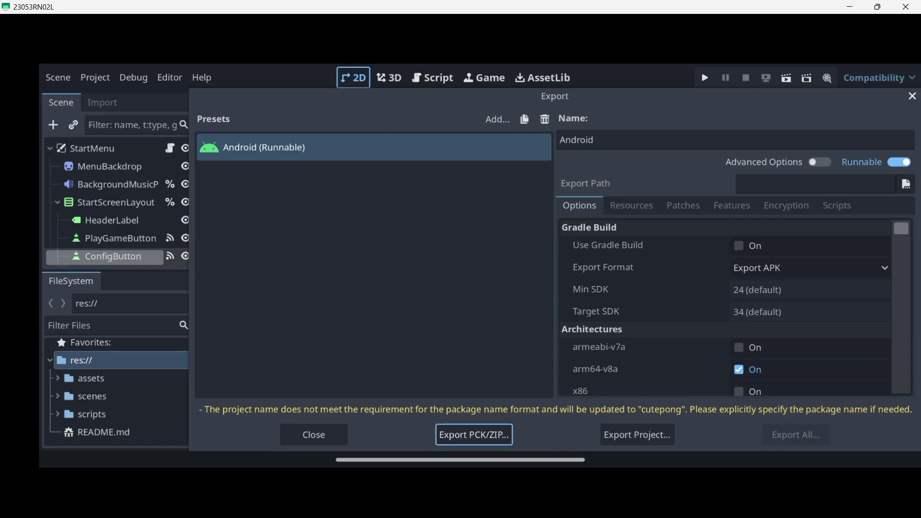
left_click_drag(462, 97, 393, 90)
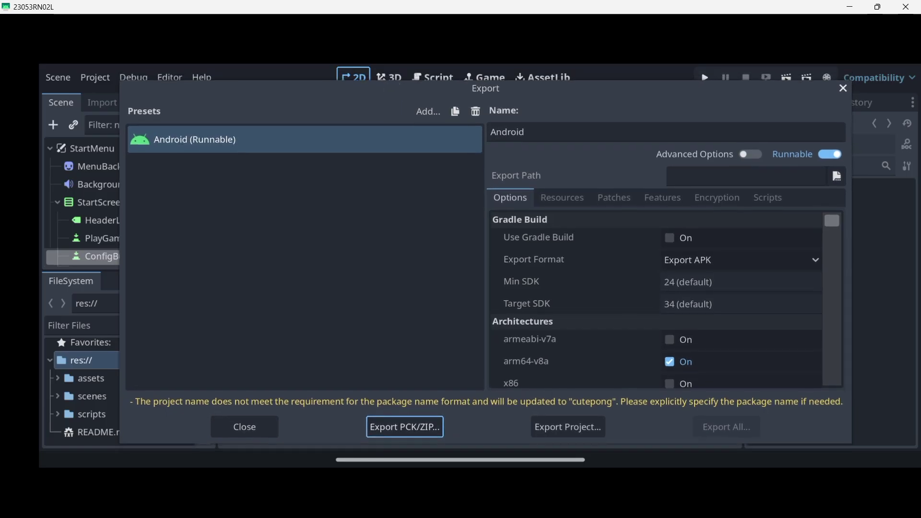
left_click_drag(163, 393, 828, 407)
- Set the package's display name in the Android preset's options to Game
mouse_move(832, 221)
left_mouse_down()
mouse_move(832, 243)
mouse_move(839, 210)
mouse_move(847, 231)
left_mouse_up()
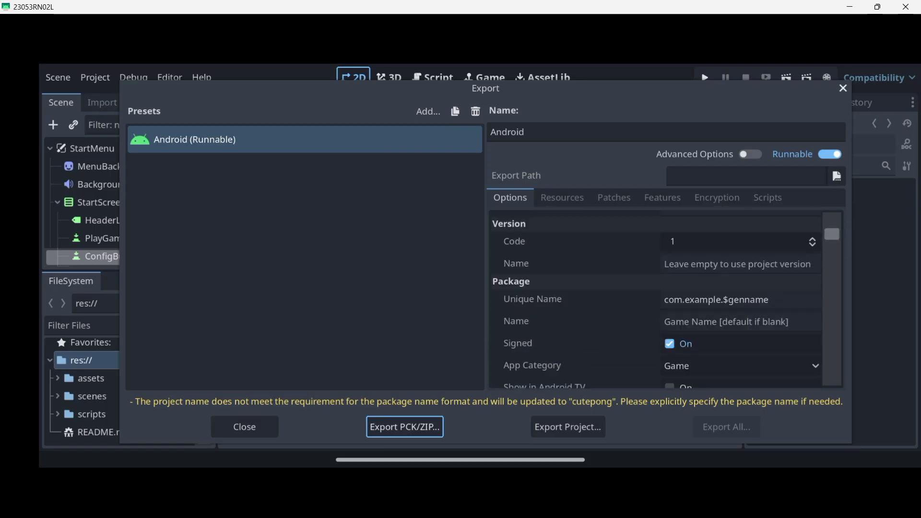
left_click(780, 321)
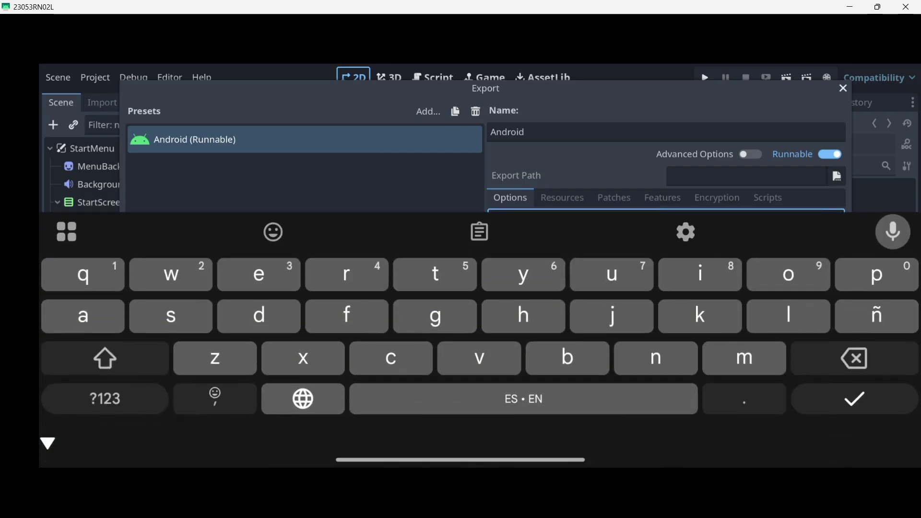
left_click(104, 358)
left_click(449, 311)
left_click(82, 317)
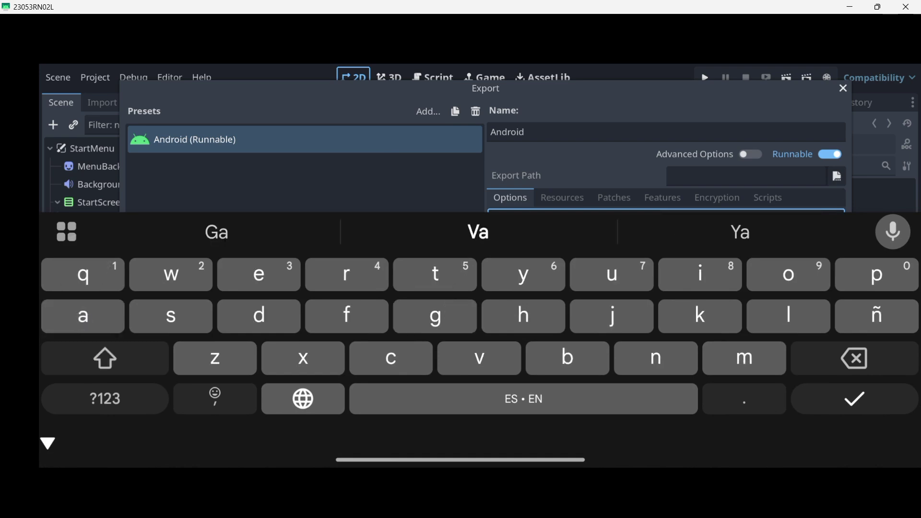
left_click(745, 358)
left_click(259, 274)
left_click(48, 444)
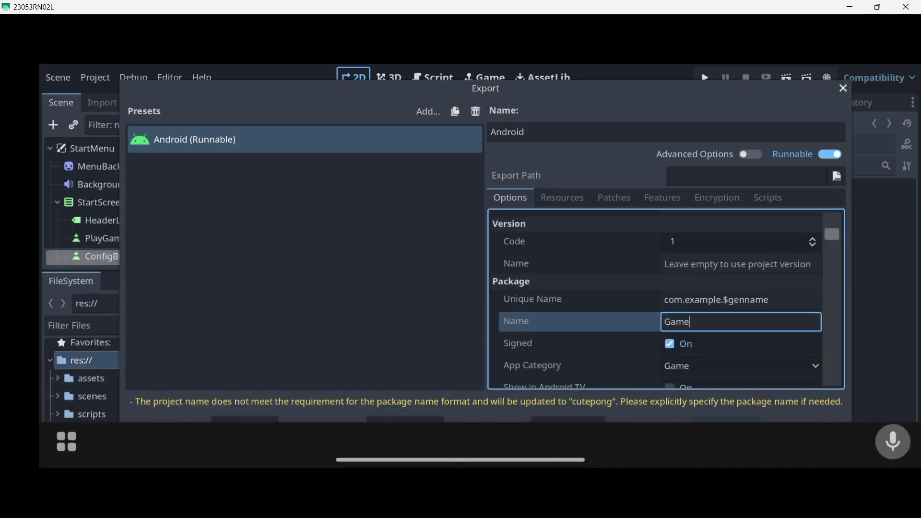
left_click(294, 288)
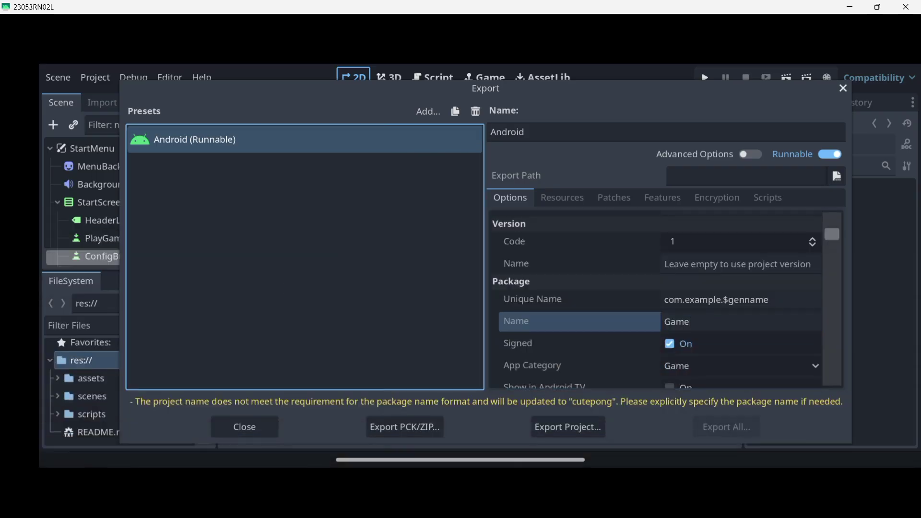
scroll(655, 300, "up", 5)
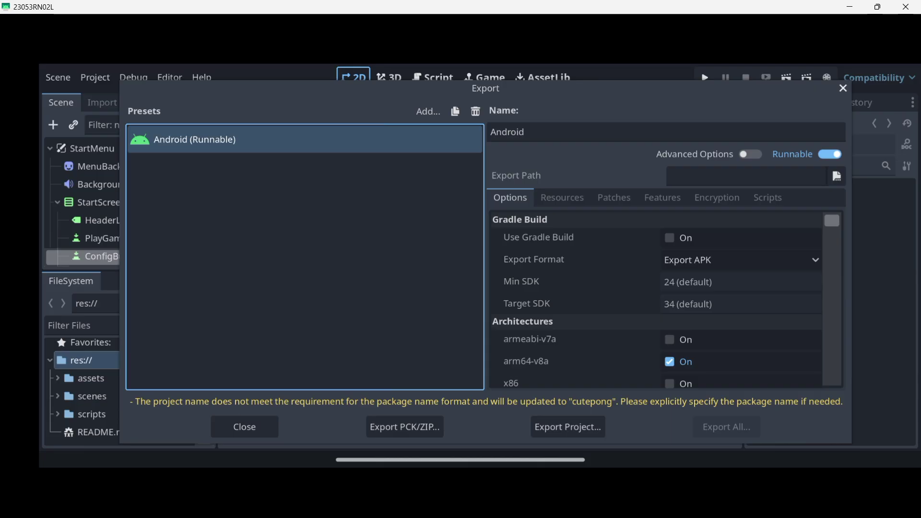
- Try to export the project as Cute Pong.apk into the /storage folder
left_click_drag(368, 427, 330, 410)
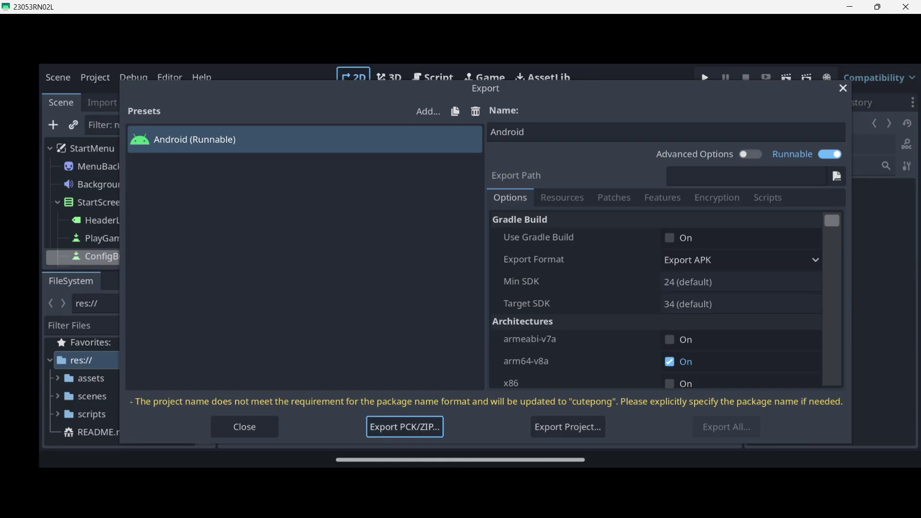
left_click(569, 427)
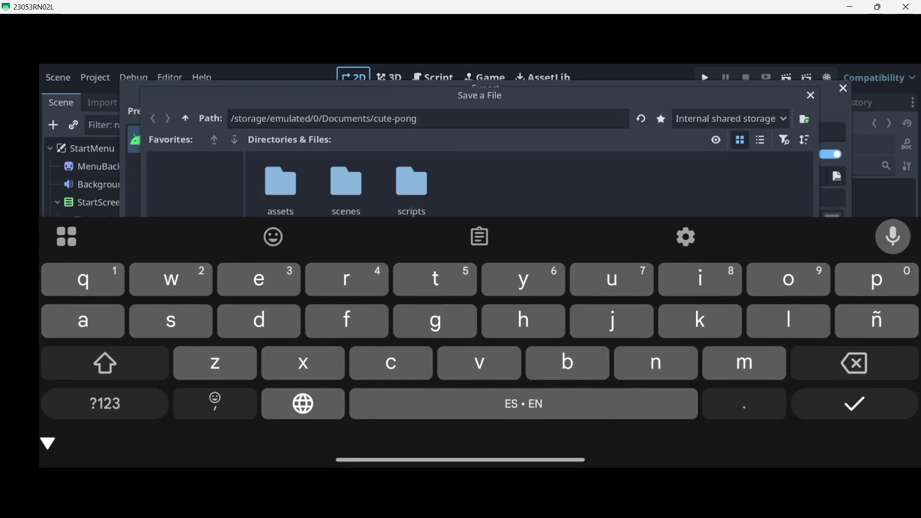
left_click_drag(45, 435, 144, 435)
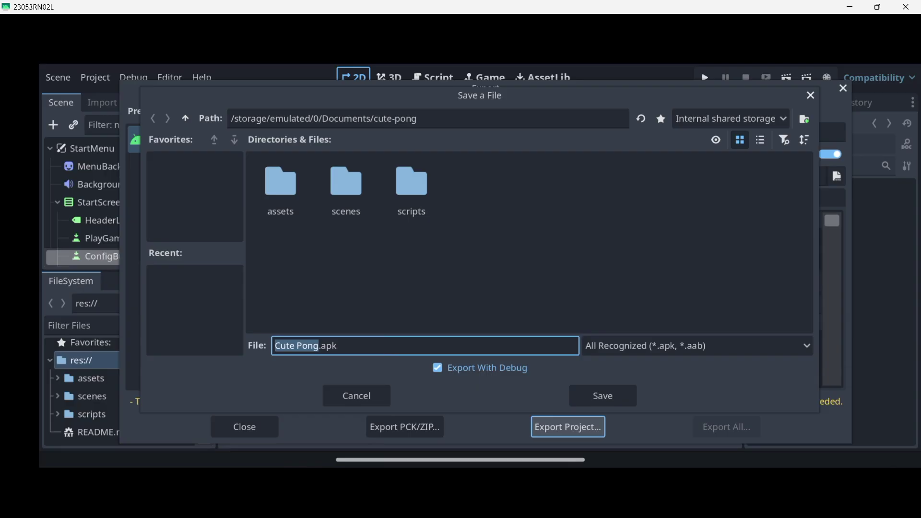
left_click(185, 118)
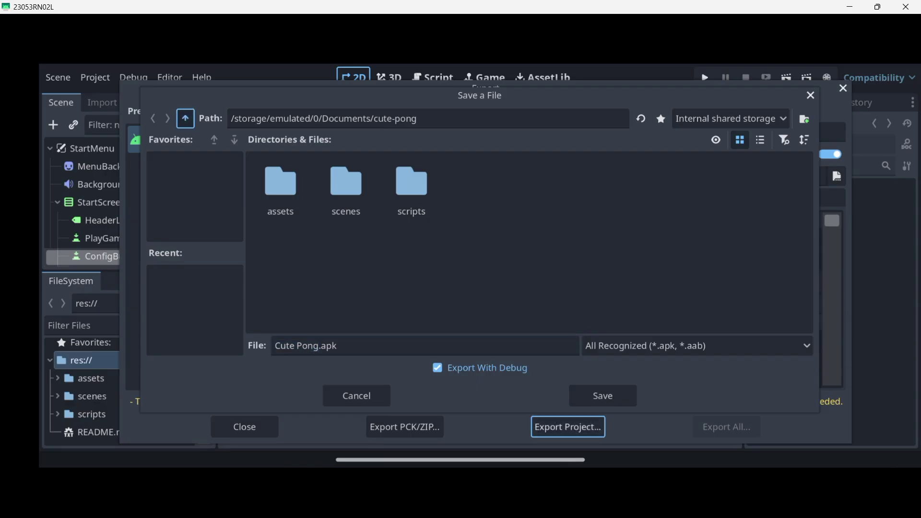
left_click(185, 118)
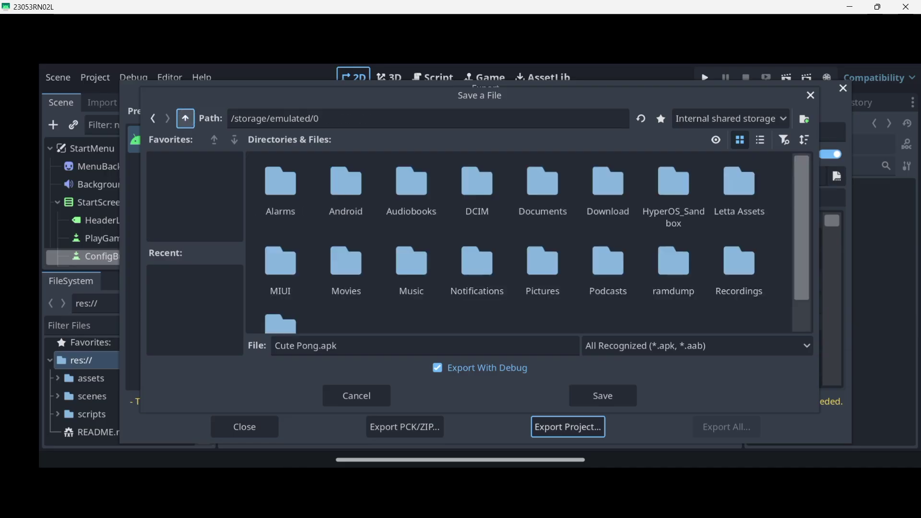
left_click(185, 118)
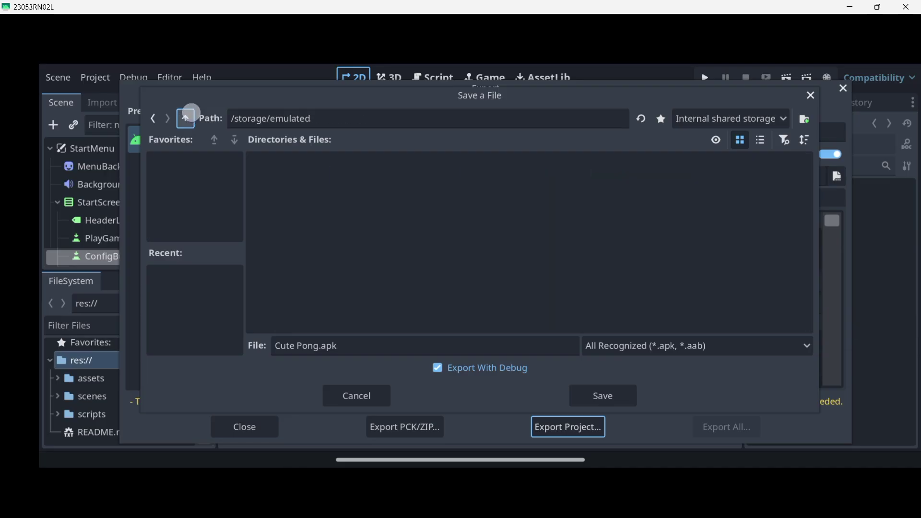
left_click(185, 118)
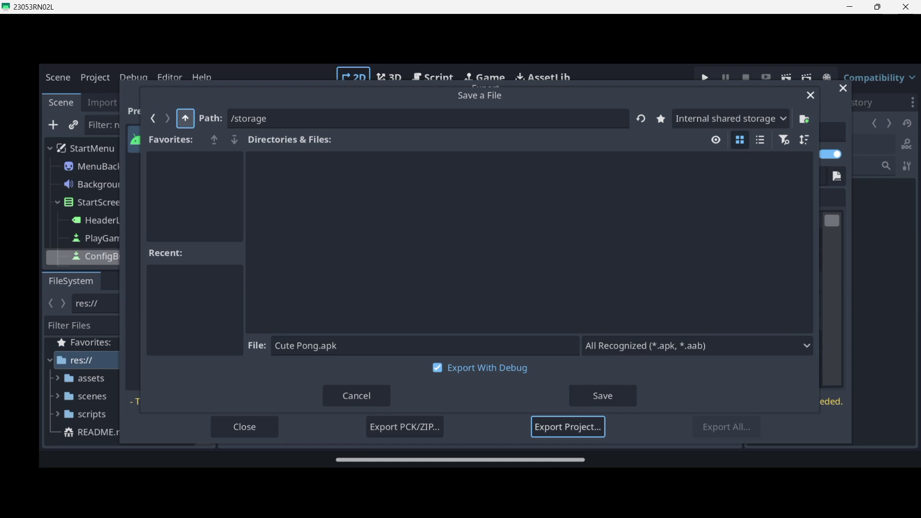
left_click(581, 391)
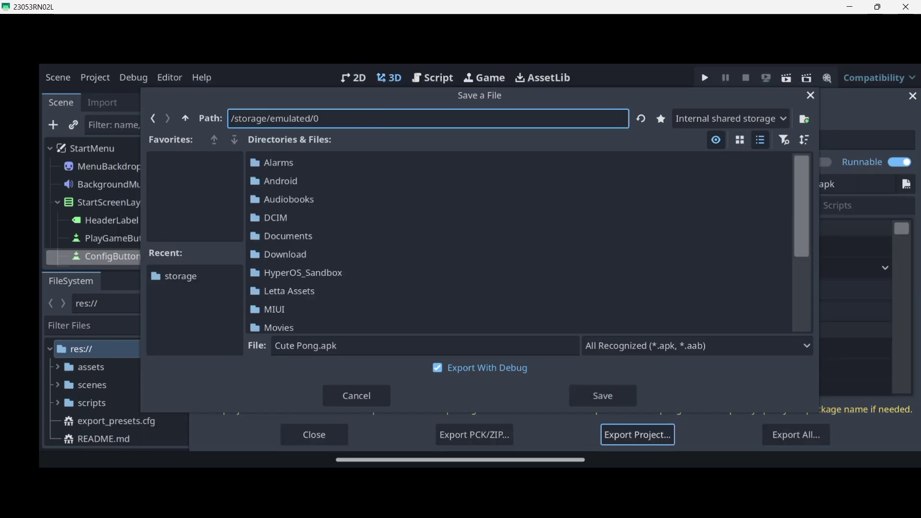
- Create a folder named Builds in /storage/emulated/0 and export the project there as Cute Pong.apk with debug
left_click(805, 119)
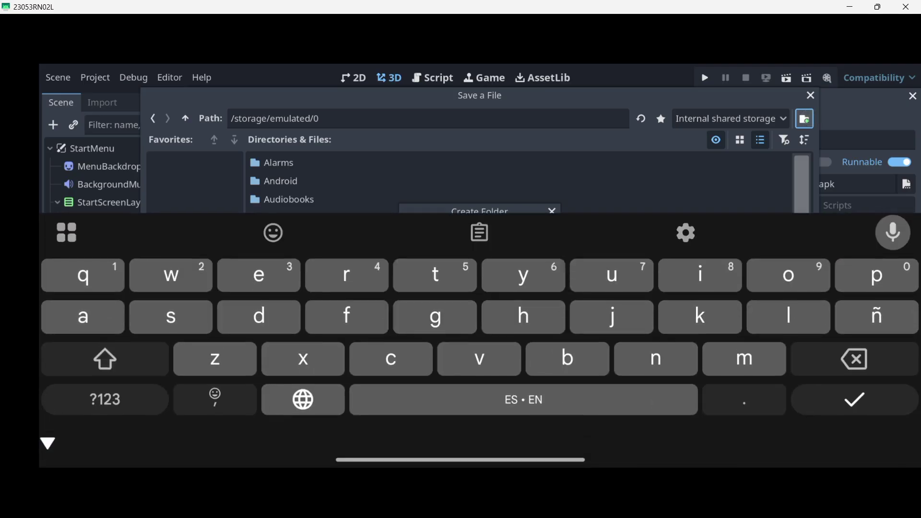
left_click(103, 357)
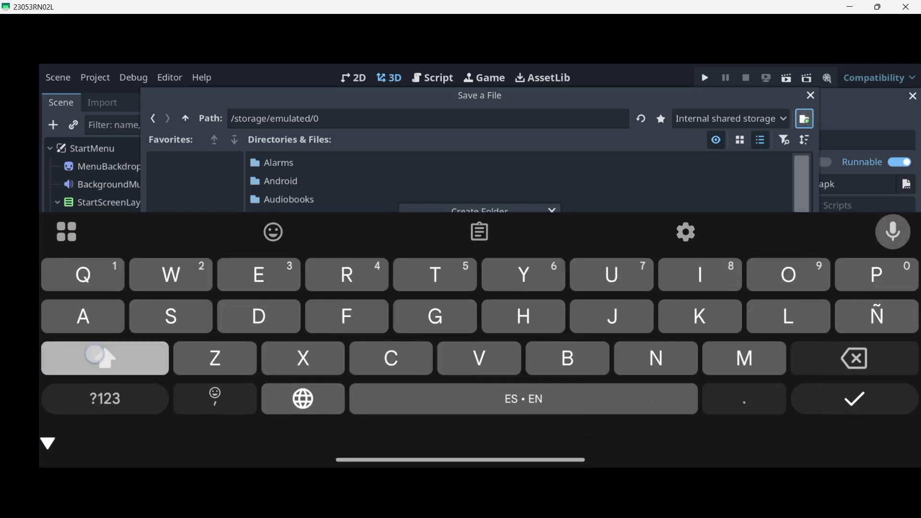
type("Build")
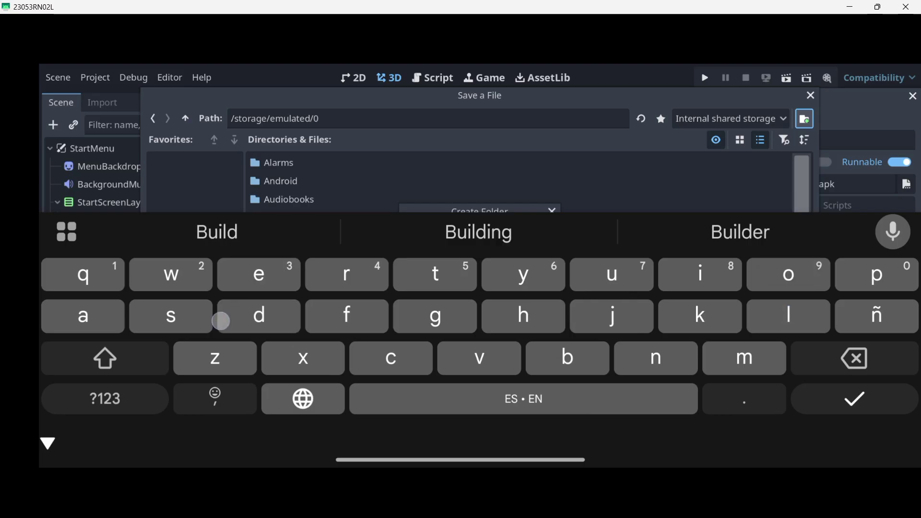
type("s")
left_click(48, 442)
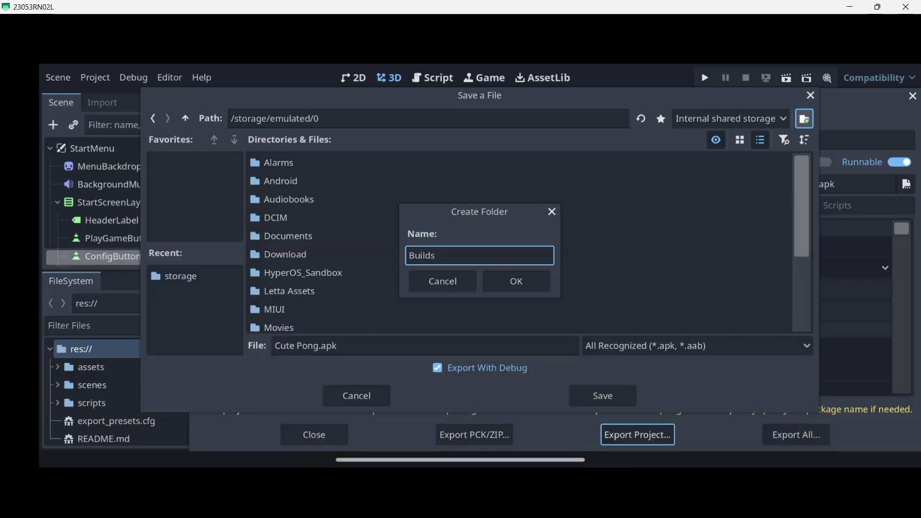
left_click(516, 281)
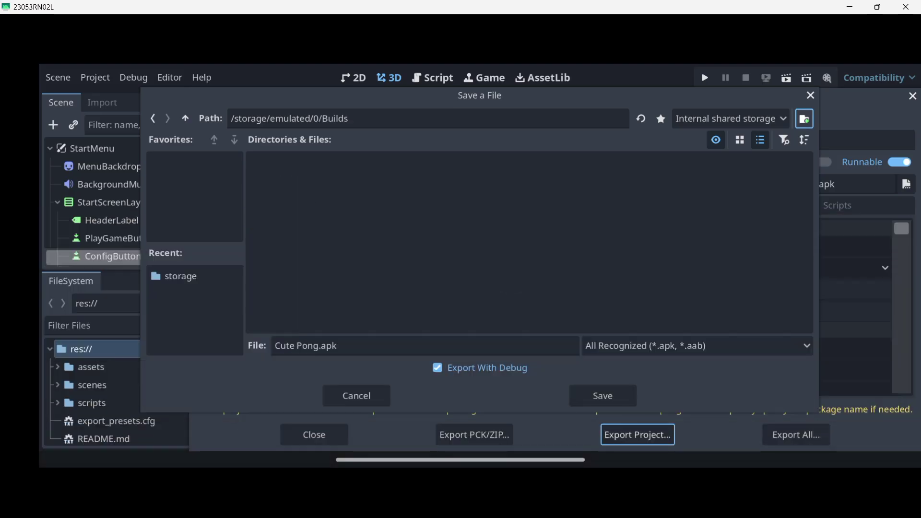
left_click(602, 396)
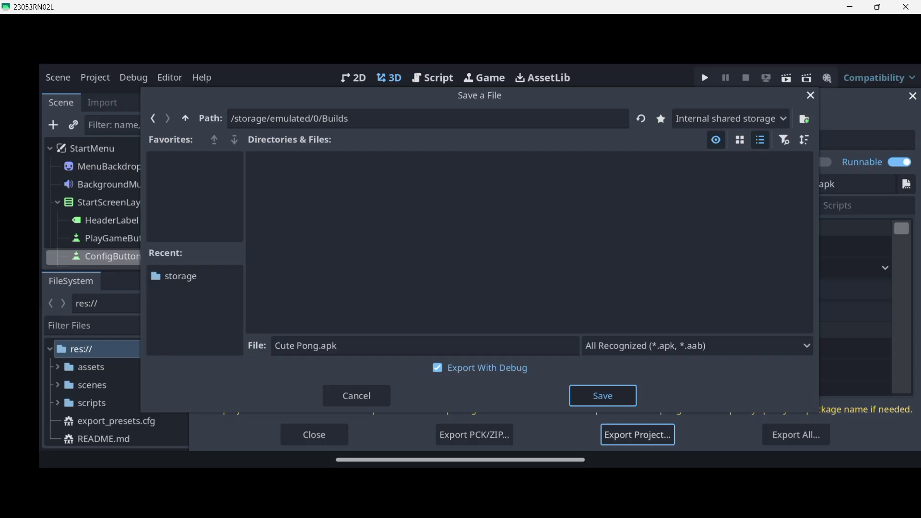
- Save the debug export to the Builds folder and allow Godot Engine 4 to install unknown apps, accepting the risks
key("Return")
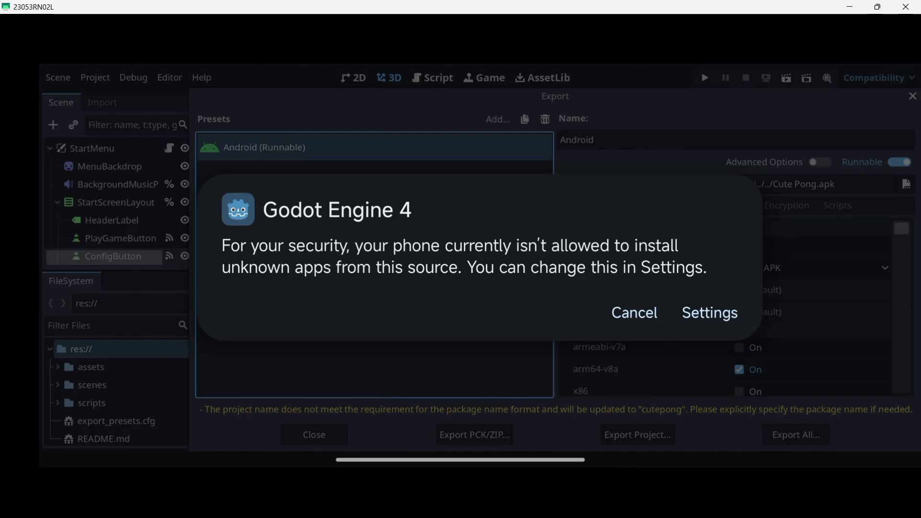
left_click(705, 312)
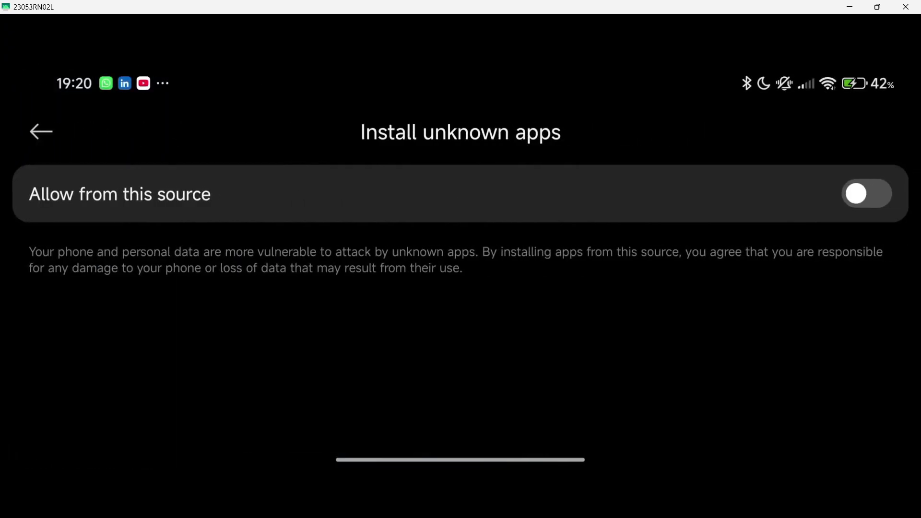
left_click(881, 193)
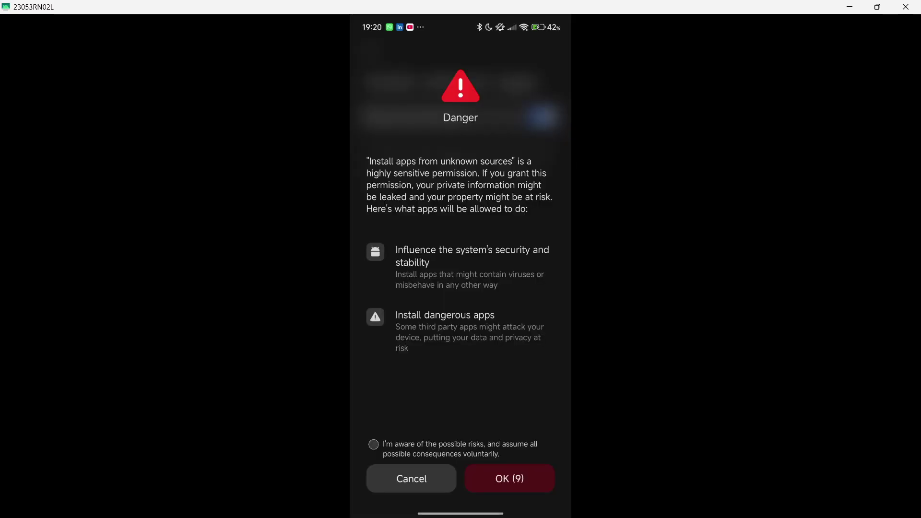
left_click(374, 444)
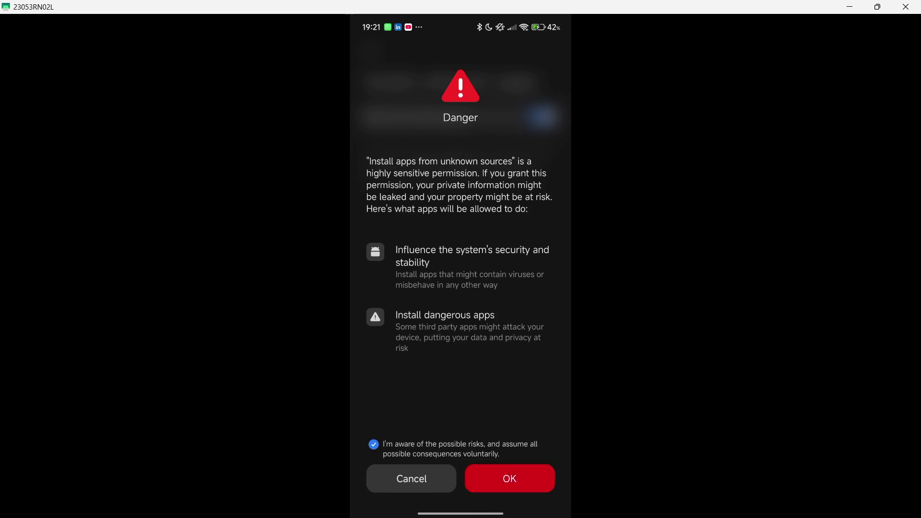
left_click(530, 485)
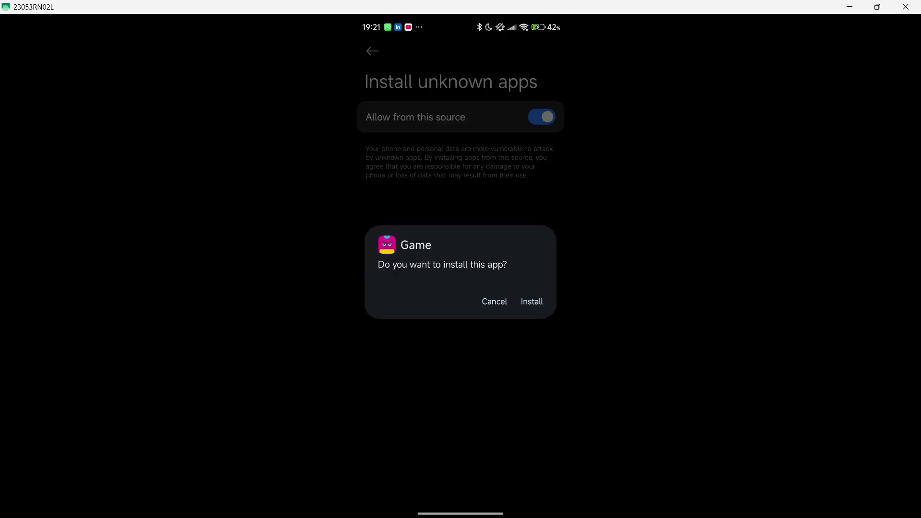
- Install the exported Game app on the phone, choosing to install without a Play Protect scan
left_click(533, 300)
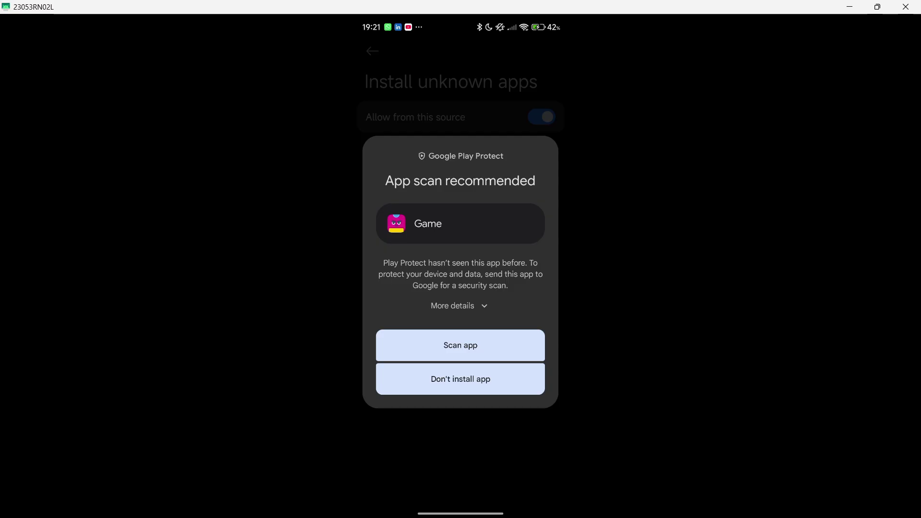
left_click(440, 303)
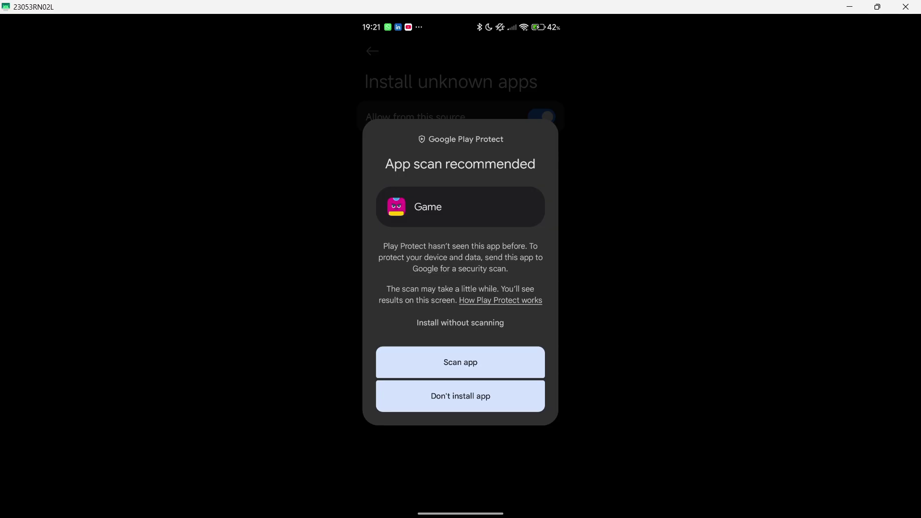
left_click(443, 323)
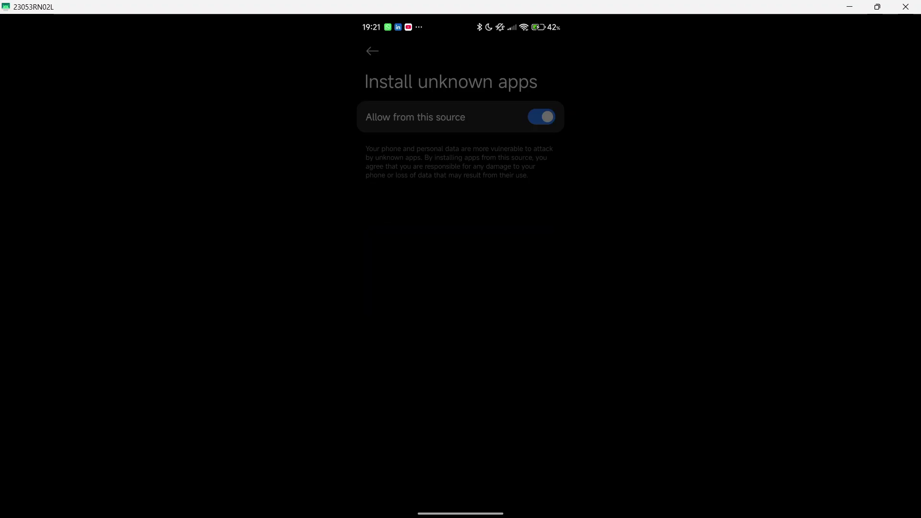
left_click(496, 302)
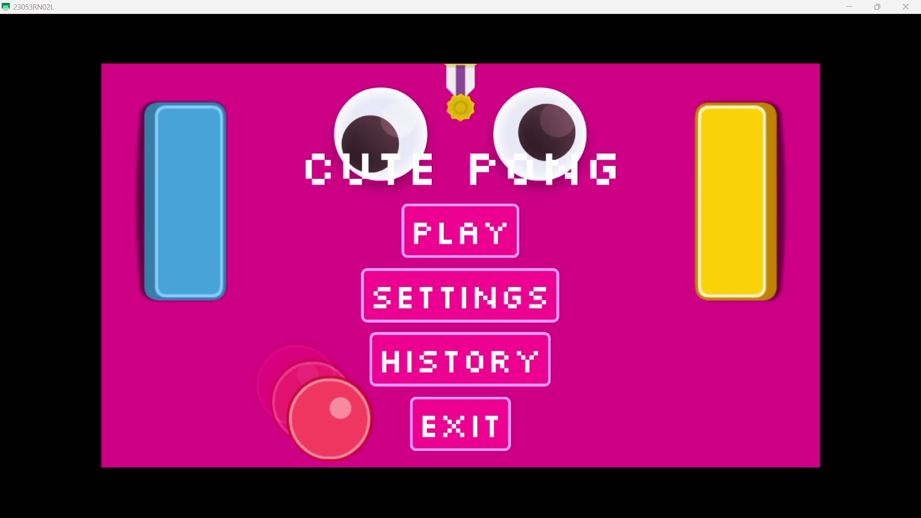
- Check the settings and game history screens of the installed Cute Pong game, returning to its main menu
left_click(391, 262)
left_click(408, 296)
left_click(125, 94)
left_click(460, 360)
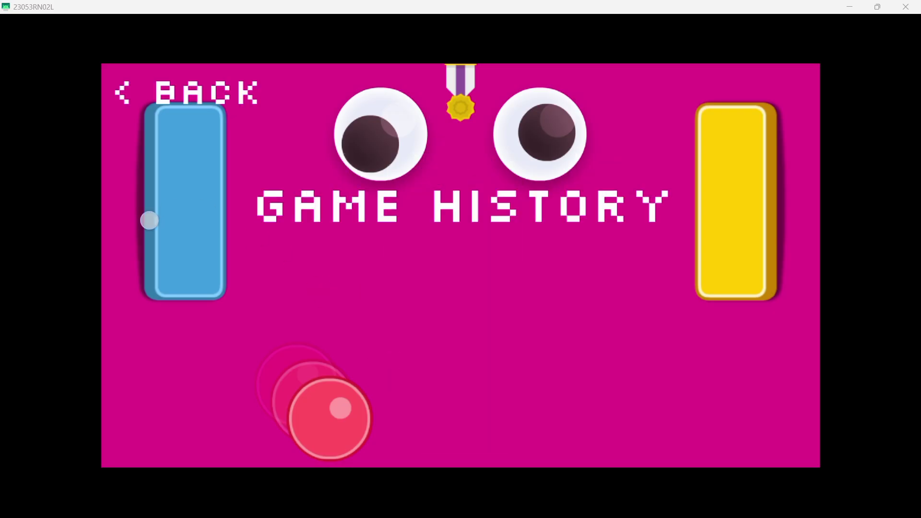
left_click(110, 91)
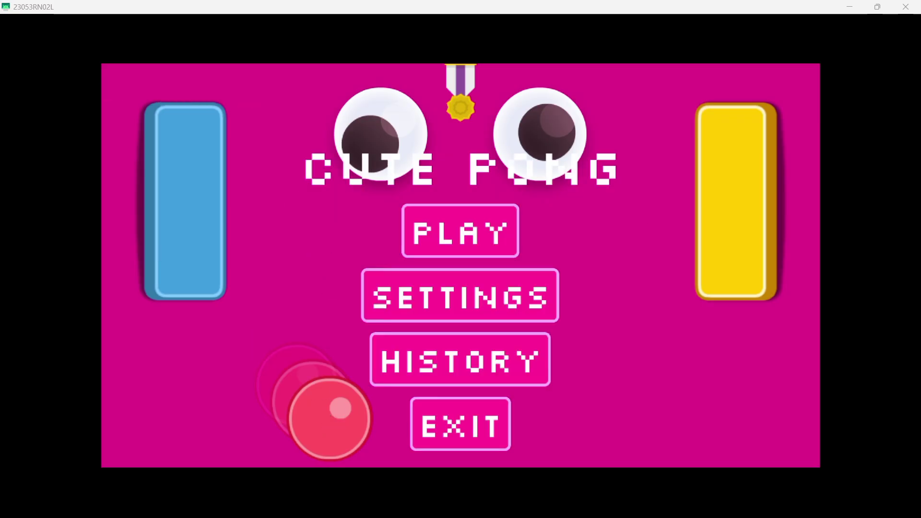
- Start a Human vs. Computer match with the default game setup and test the touch control of the paddle
left_click(459, 230)
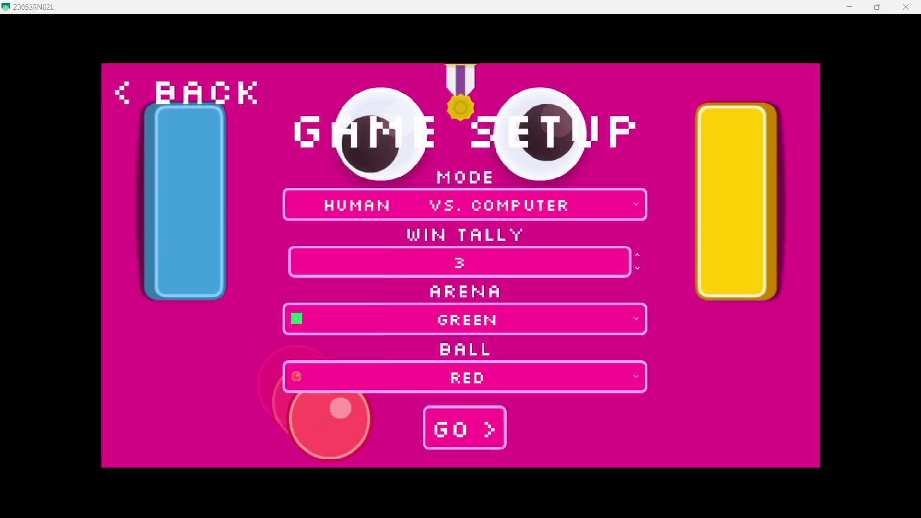
left_click(453, 434)
mouse_move(155, 306)
left_mouse_down()
mouse_move(152, 244)
mouse_move(152, 358)
mouse_move(150, 241)
mouse_move(142, 303)
left_mouse_up()
left_click_drag(665, 241, 740, 377)
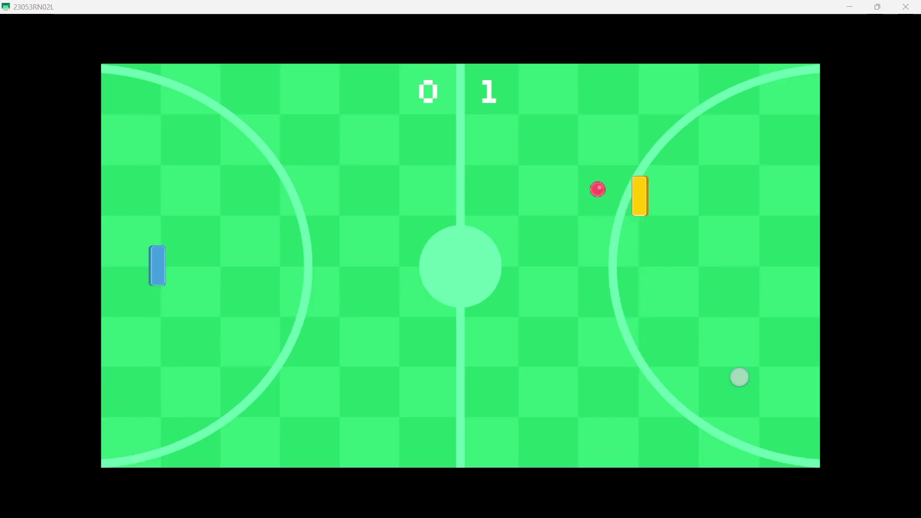
left_click_drag(117, 190, 149, 361)
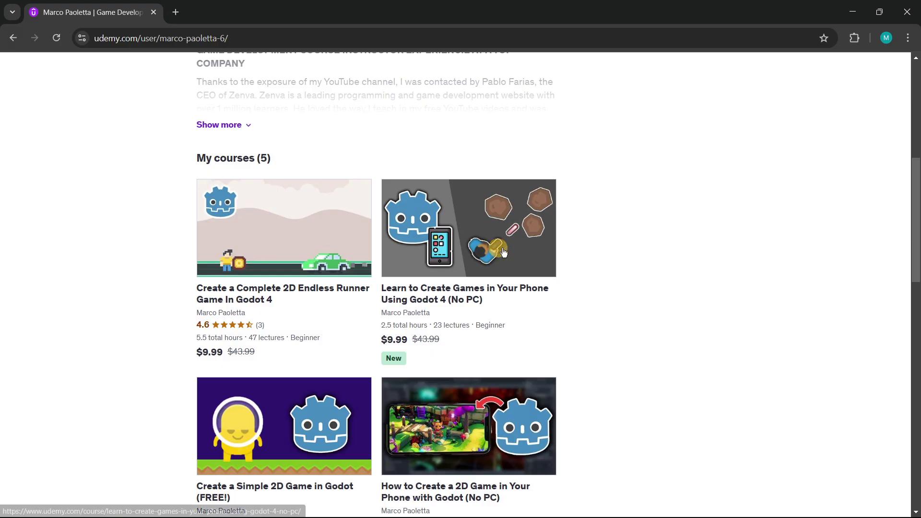
left_click_drag(390, 171, 628, 322)
left_click(647, 321)
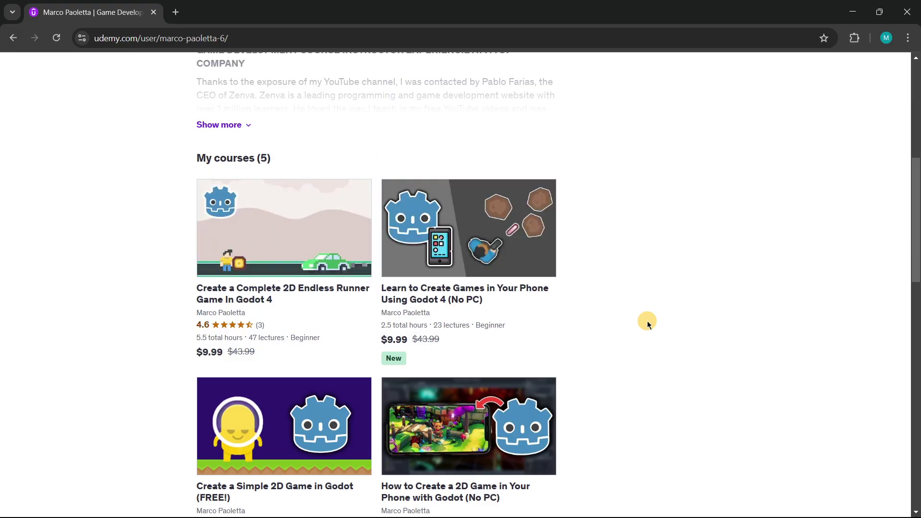